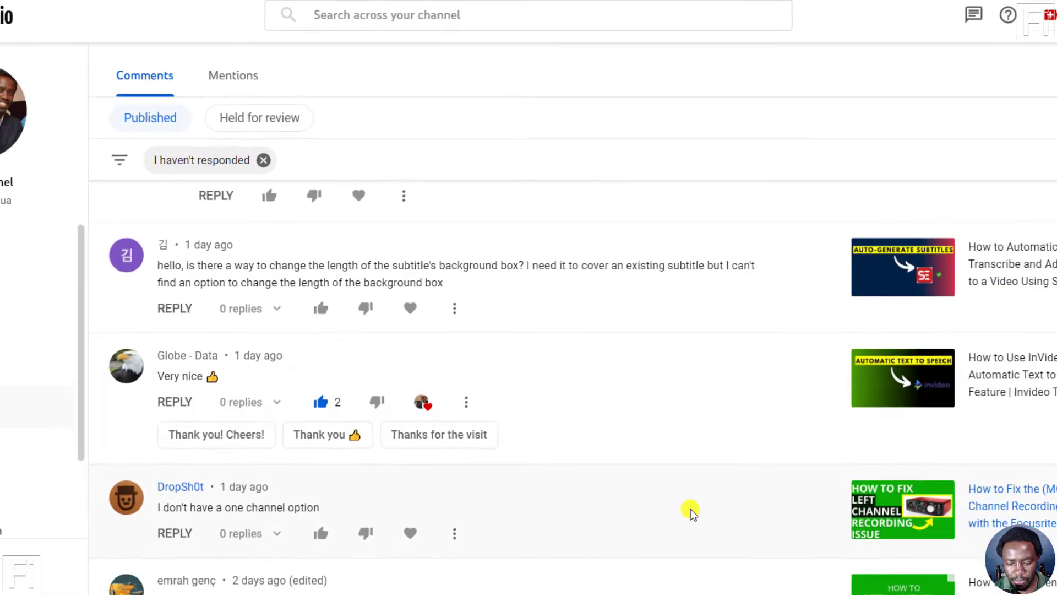
Switch from the YouTube Studio comments page to Subtitle Edit 3.6.5 via the taskbar.
click(462, 581)
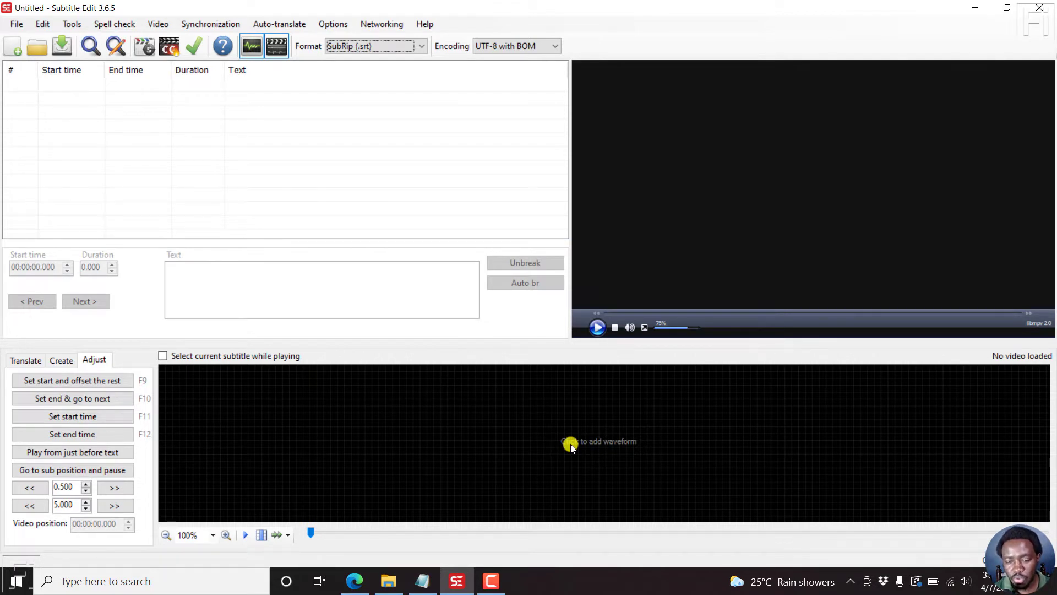
Load the burn-in MP4 into the player, generate its waveform, and seek to 2.380 s.
click(158, 25)
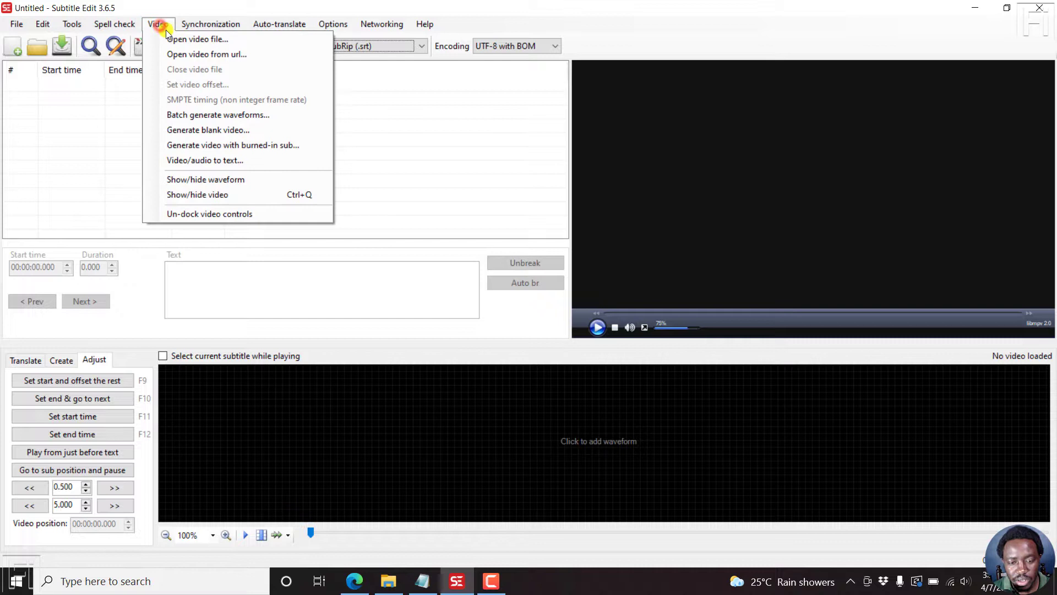
click(186, 40)
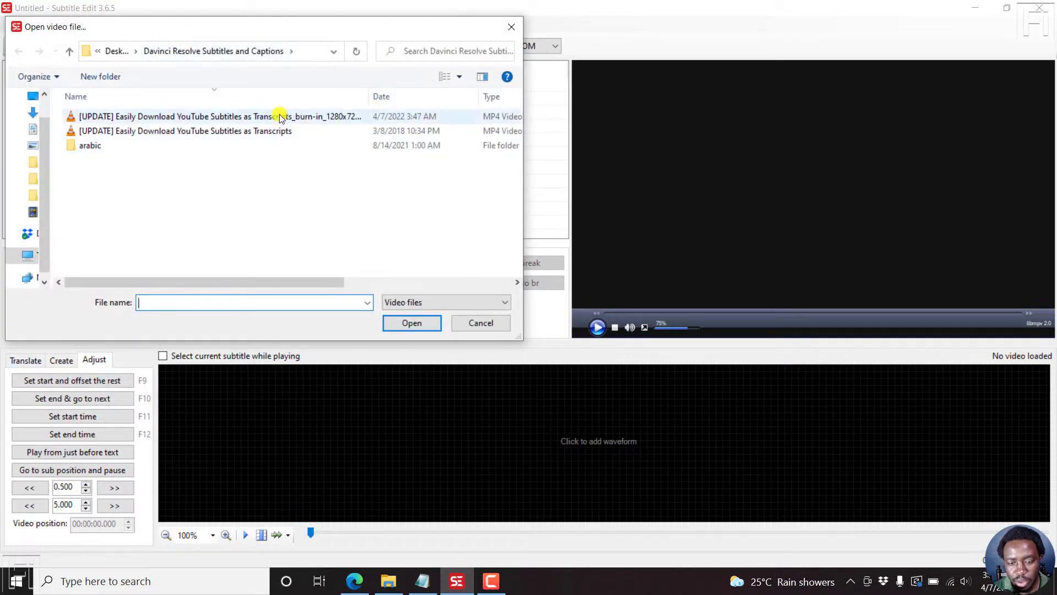
click(270, 117)
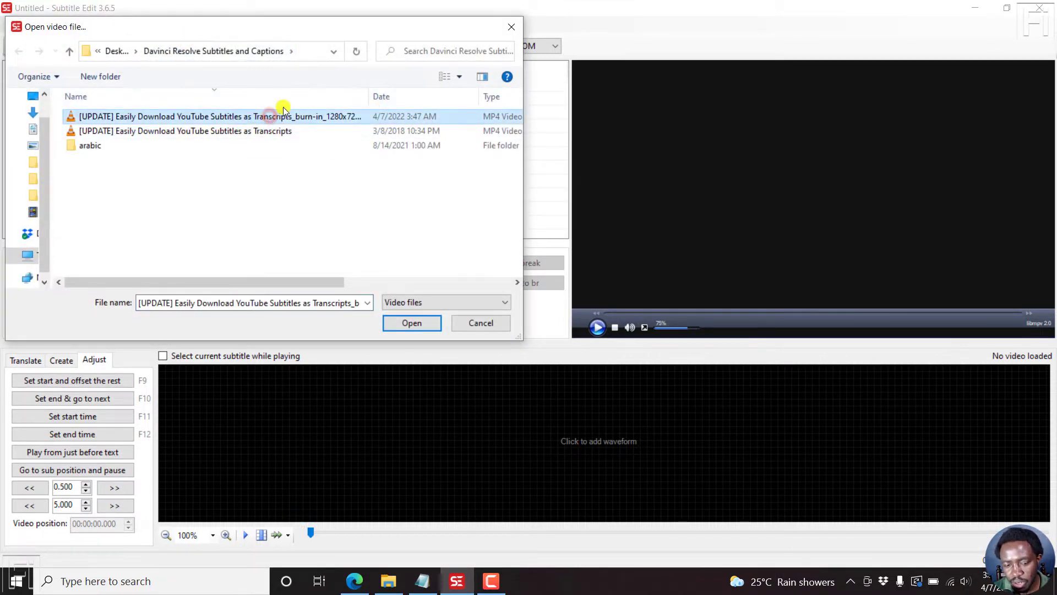
click(422, 326)
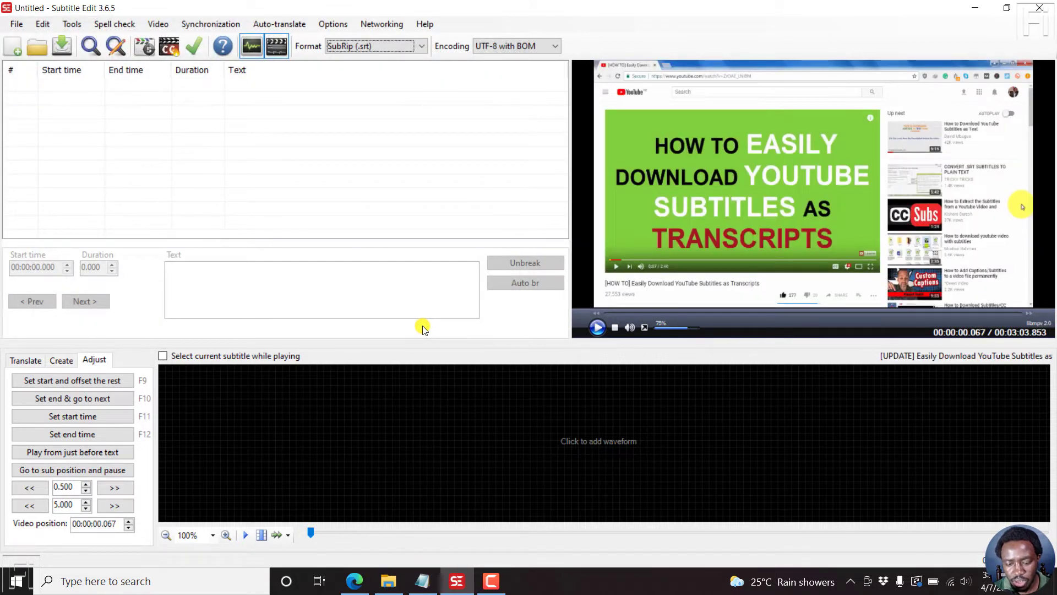
click(543, 436)
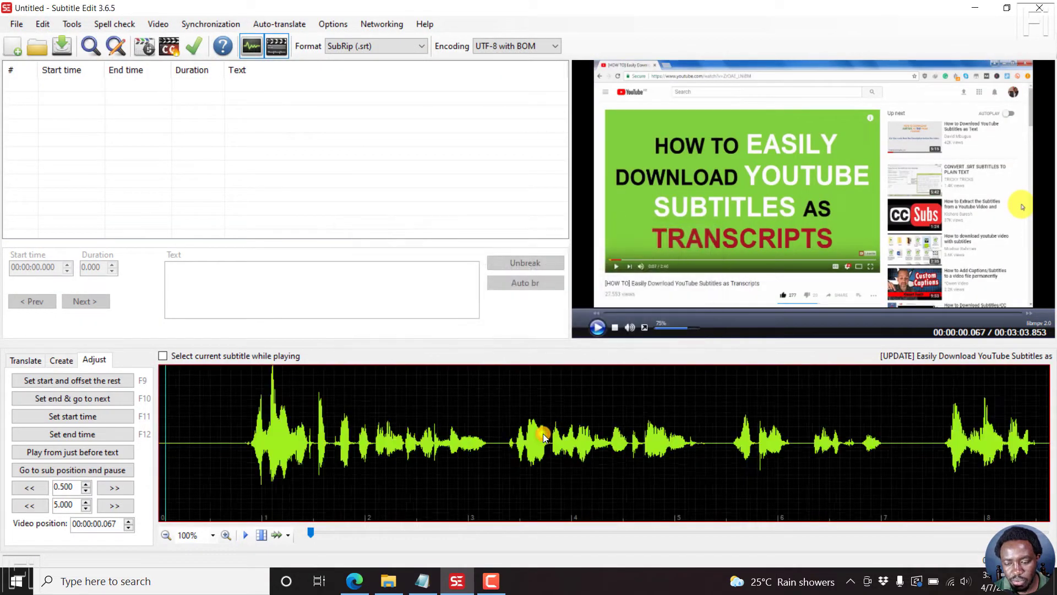
click(404, 419)
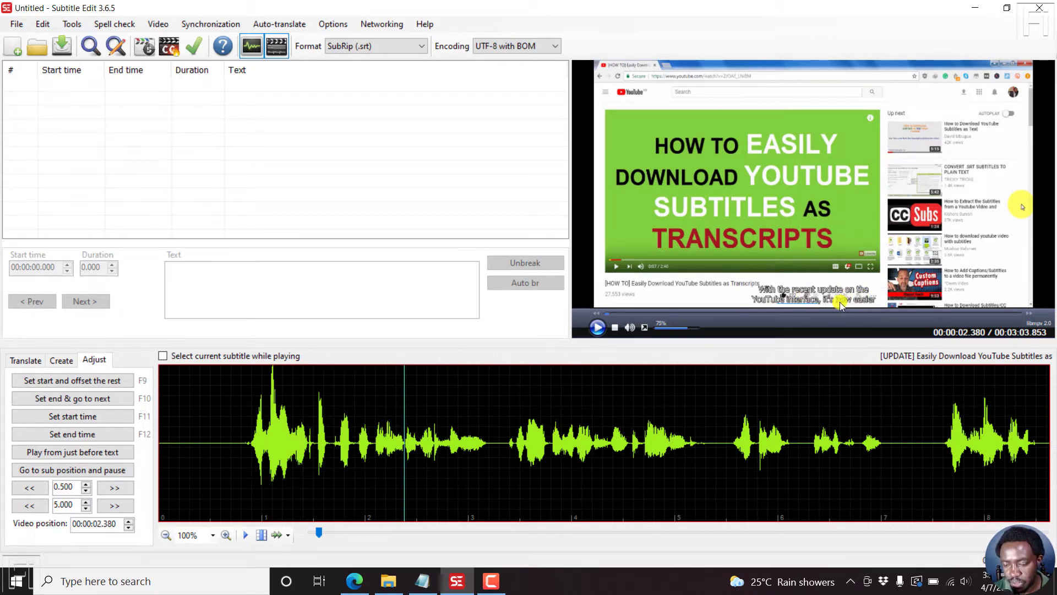
Open 'Easily Download YouTube Subtitles as Transcripts.srt' keeping the video, then seek to about 2.1 s.
click(15, 25)
click(50, 69)
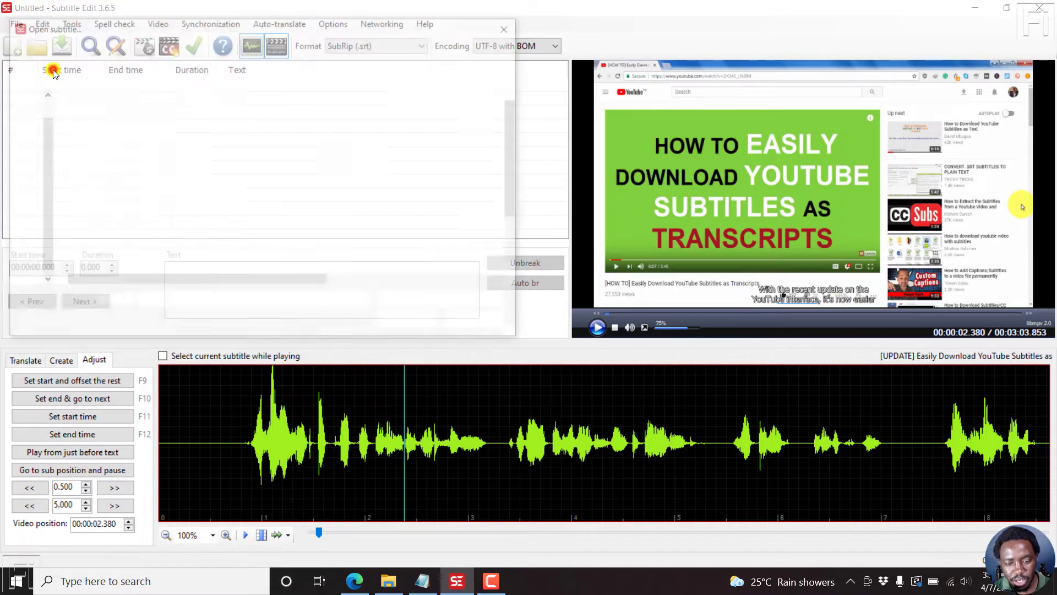
click(224, 131)
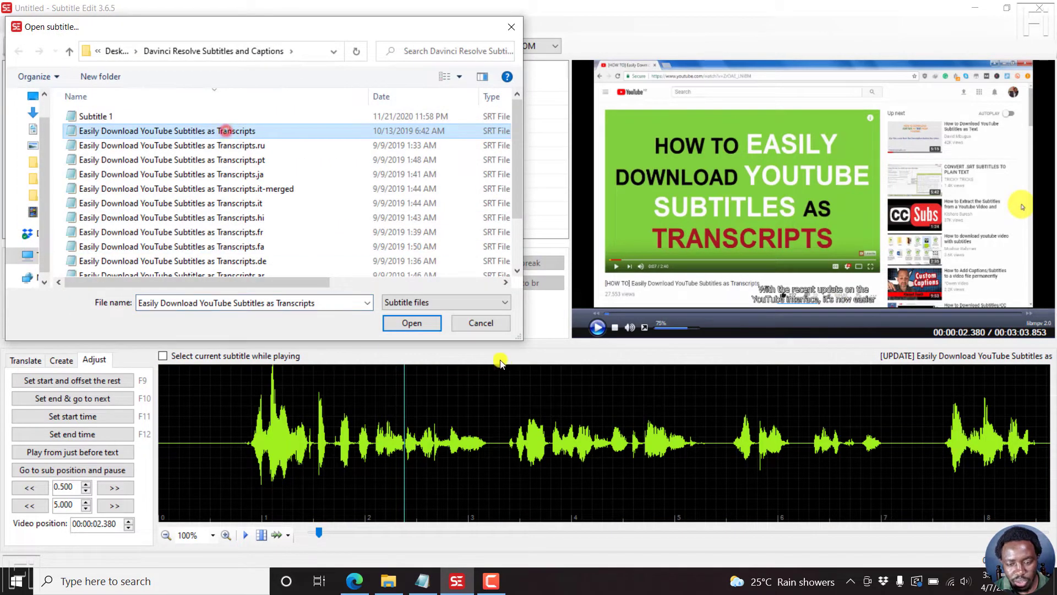
click(412, 323)
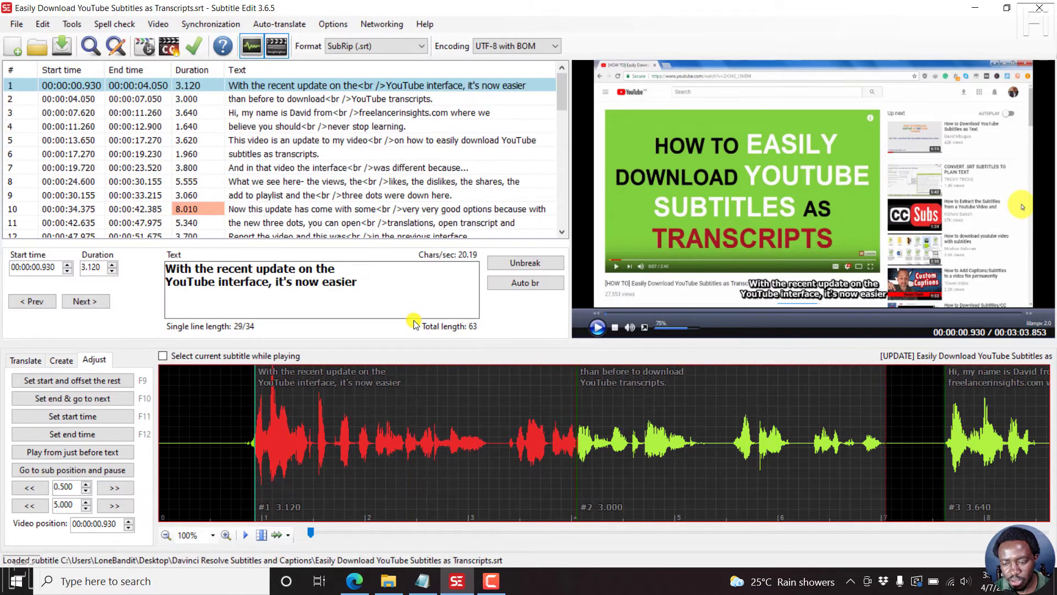
click(377, 396)
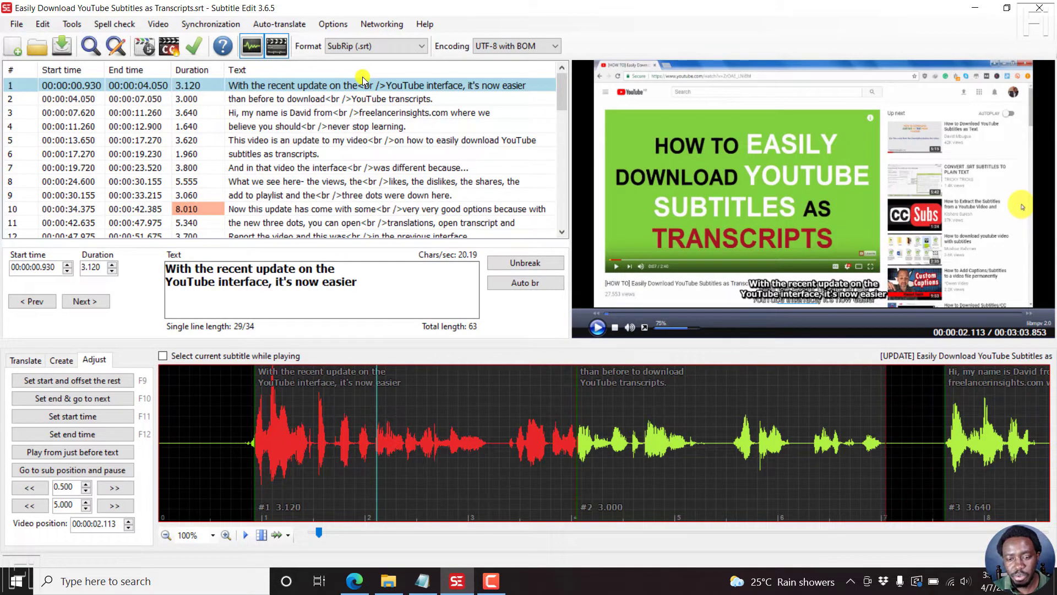
Switch the format to Advanced Sub Station Alpha (.ass) and generate a background box for line 1.
click(420, 47)
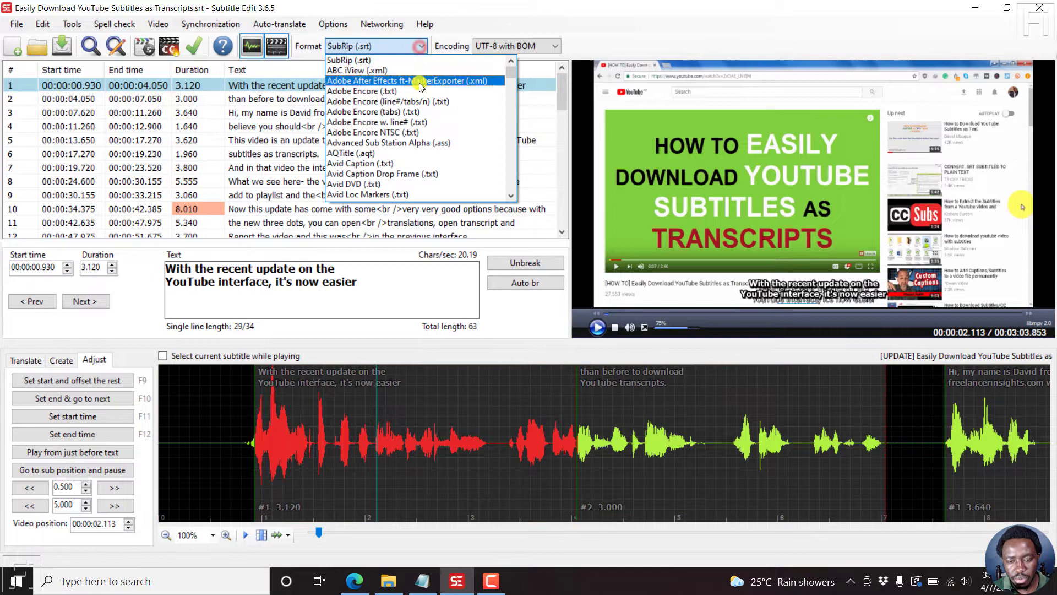
click(403, 144)
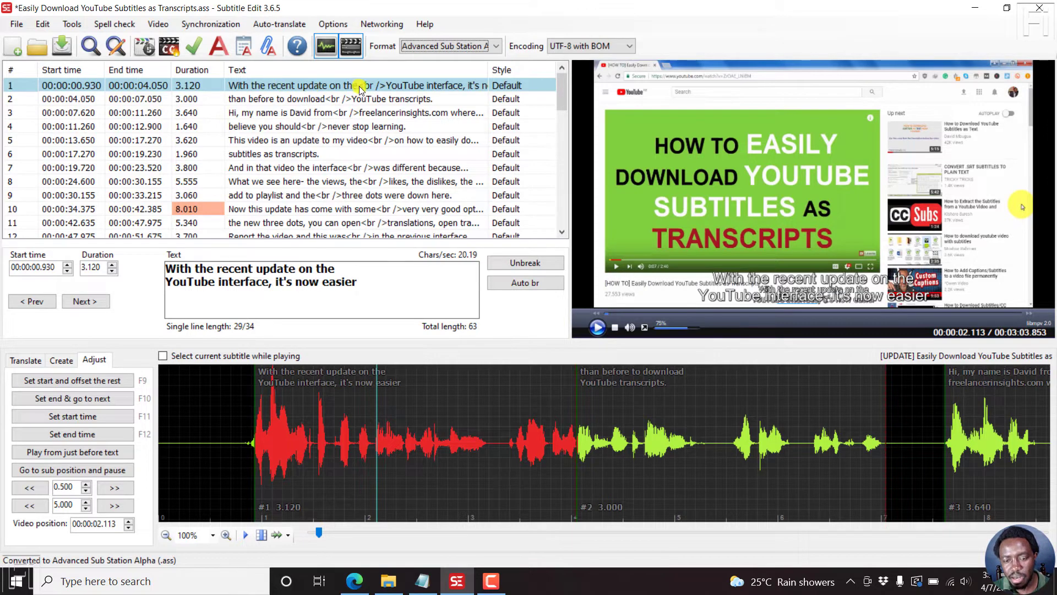
right_click(318, 91)
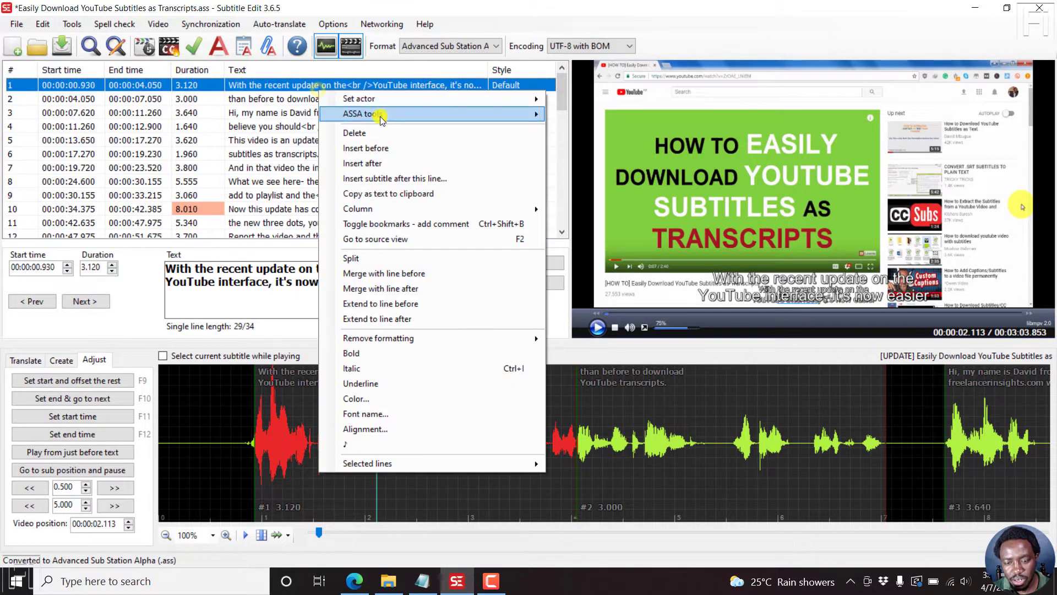
mouse_move(385, 122)
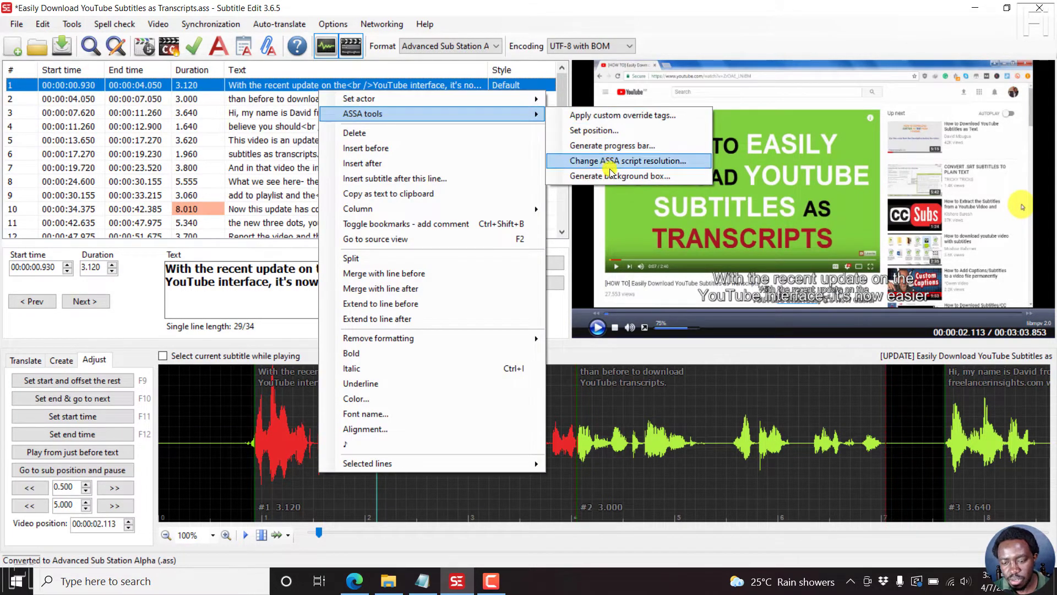
click(595, 176)
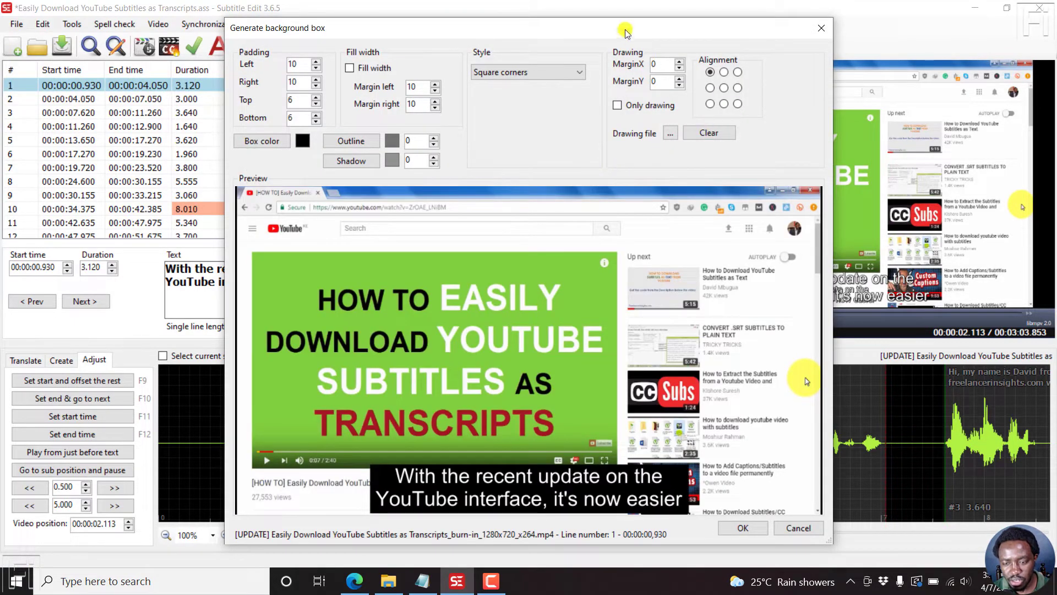
drag(619, 24, 618, 3)
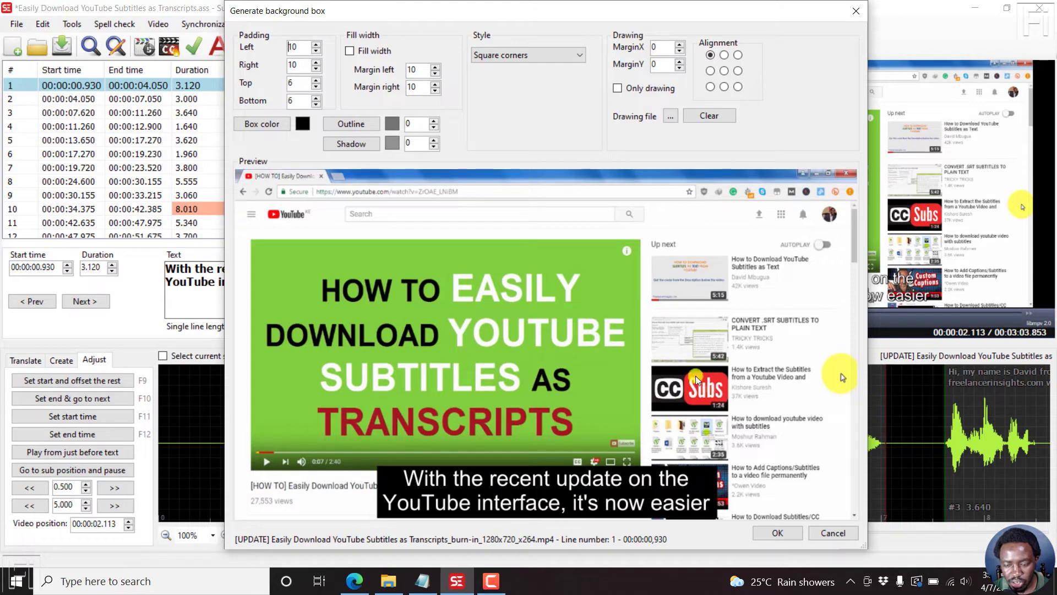
click(781, 533)
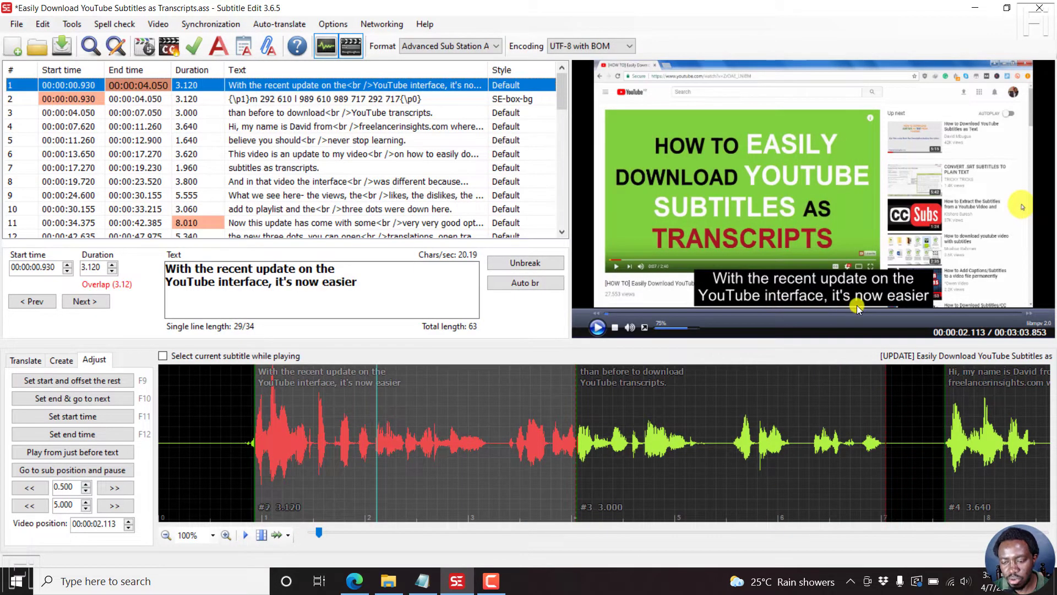
Delete the SE-box-bg line in row 2, confirming the prompt, then reselect row 1.
click(284, 114)
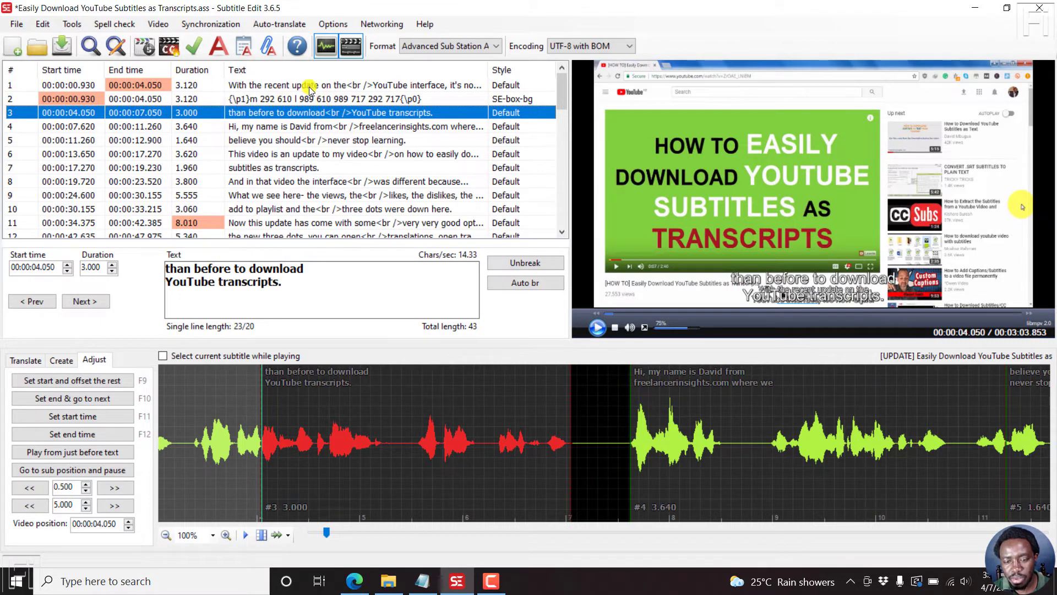
click(334, 100)
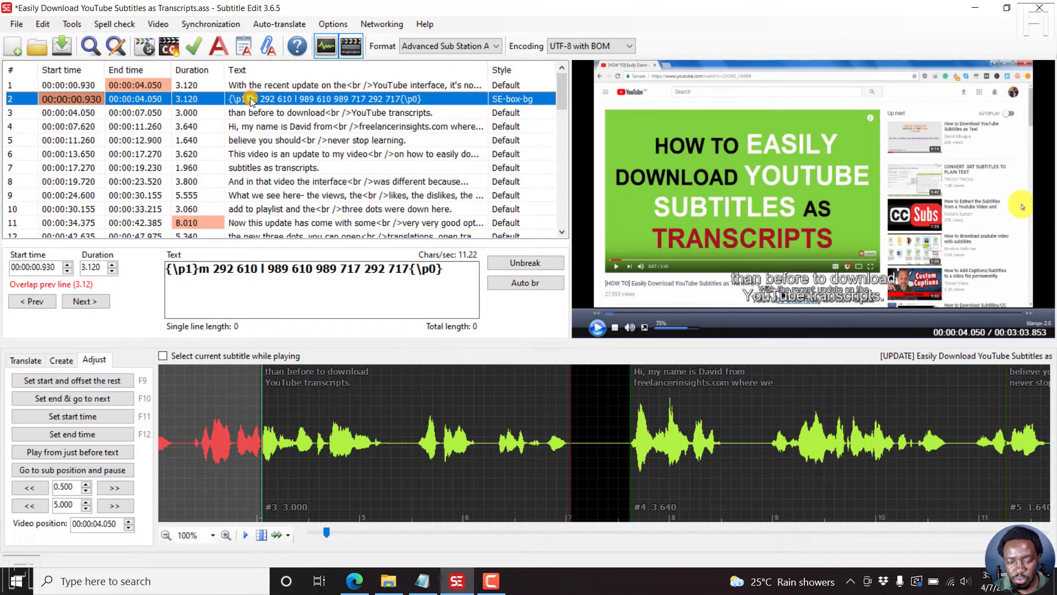
key(Delete)
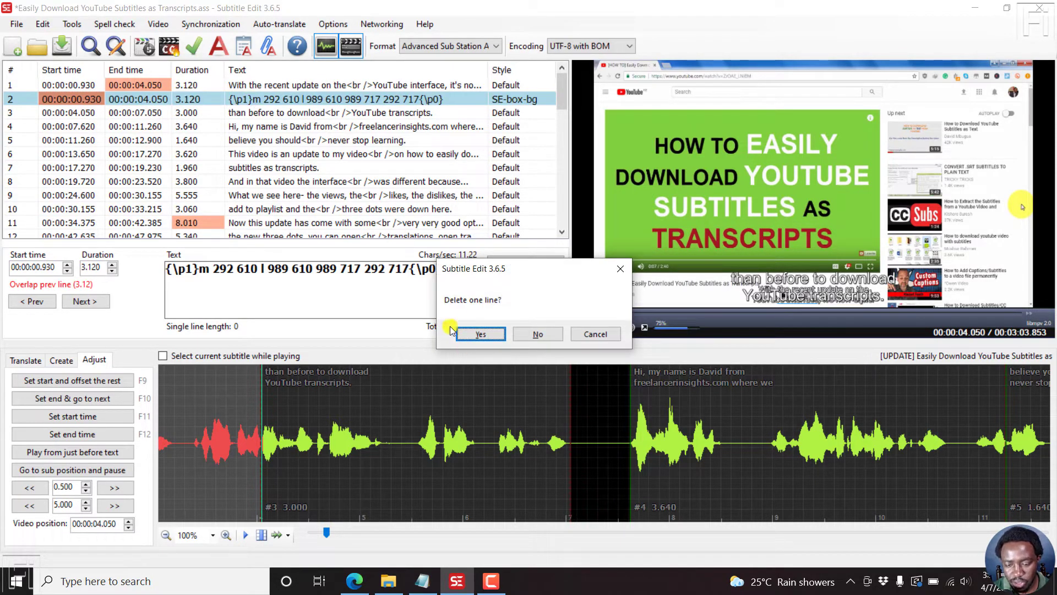
click(479, 333)
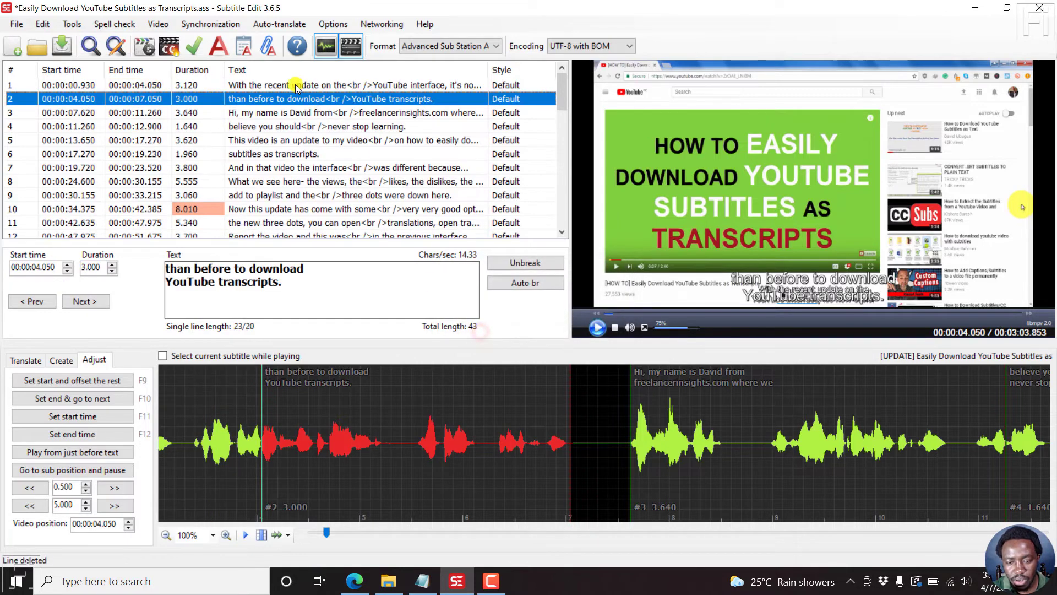
click(296, 86)
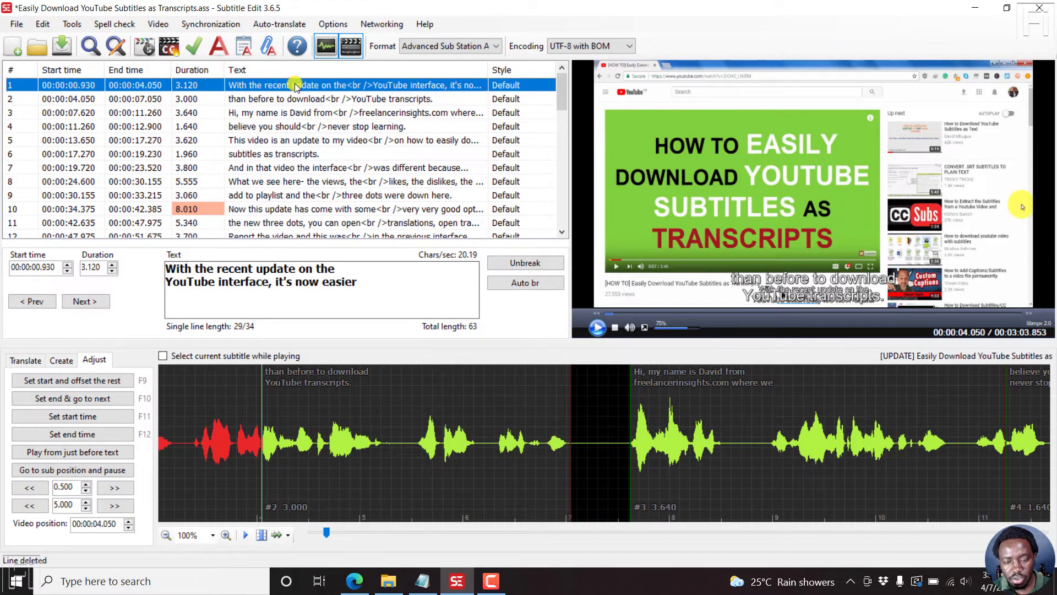
For all subtitles, start a background box and try the box colour's opacity, settling on grey.
key(ctrl+a)
right_click(296, 87)
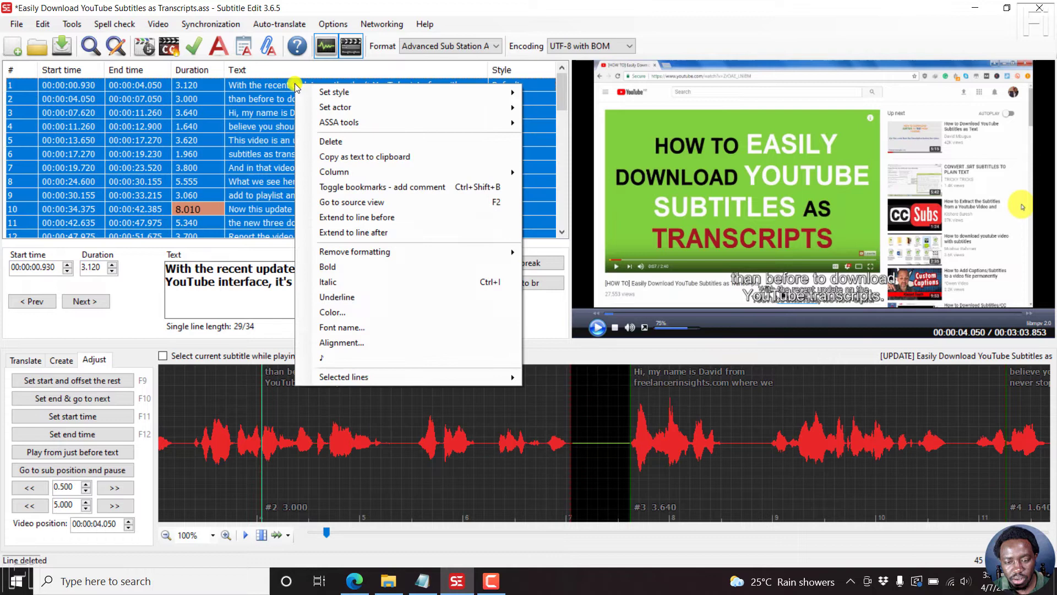
mouse_move(366, 122)
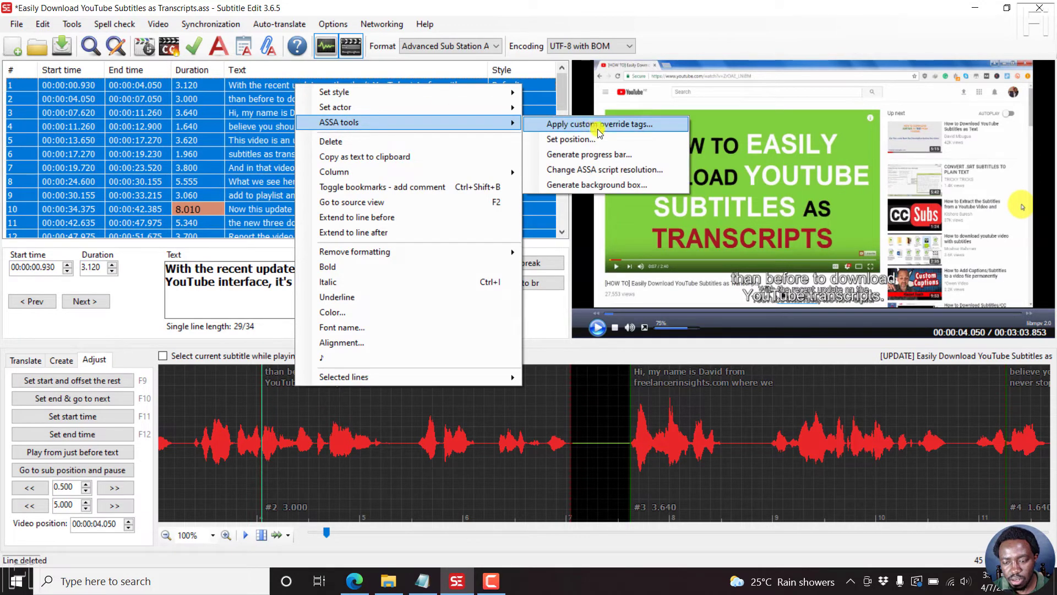
click(579, 186)
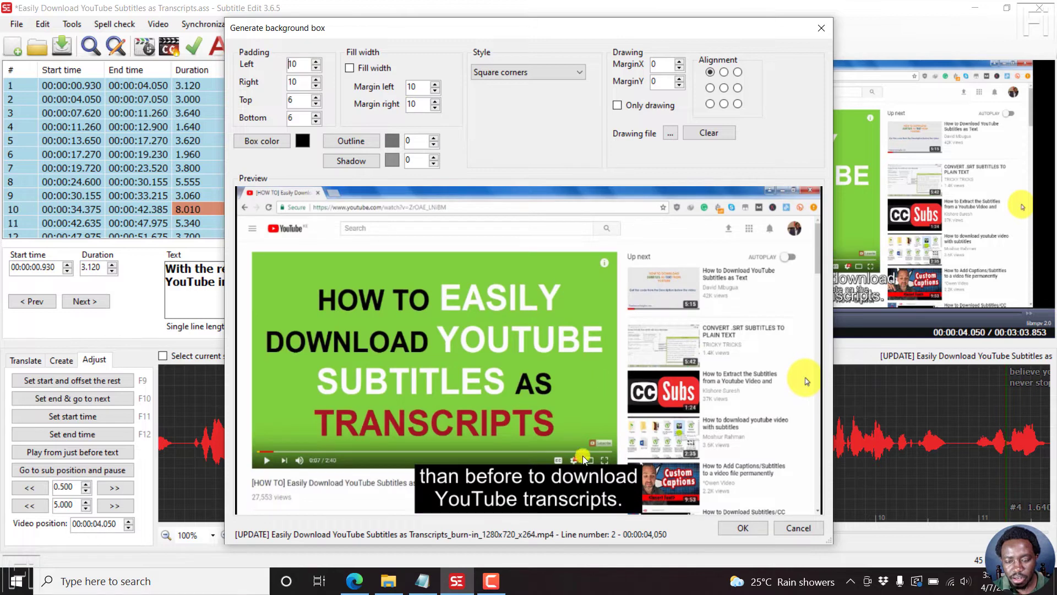
click(302, 141)
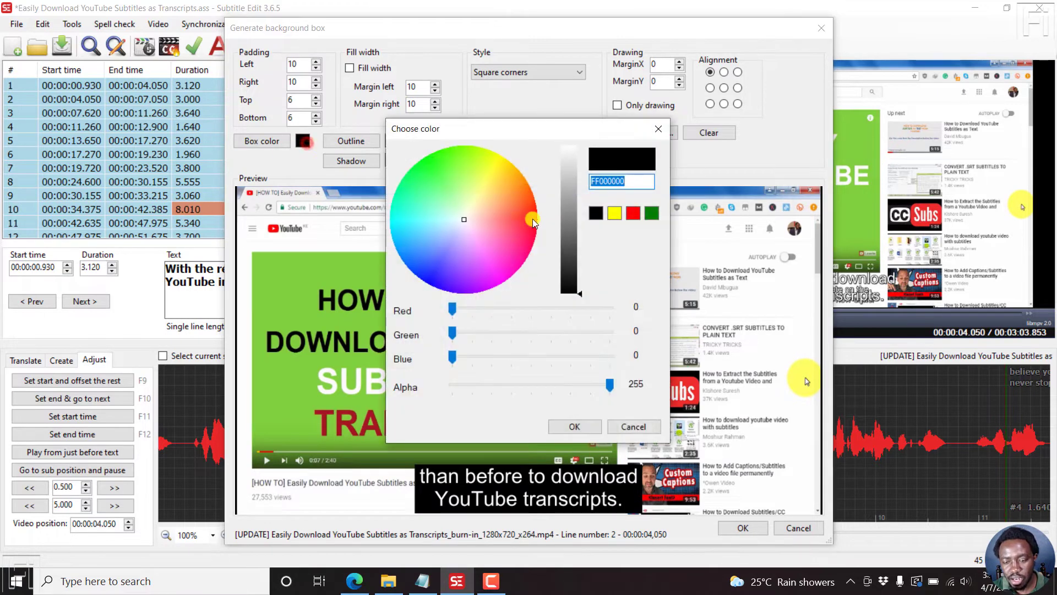
click(613, 387)
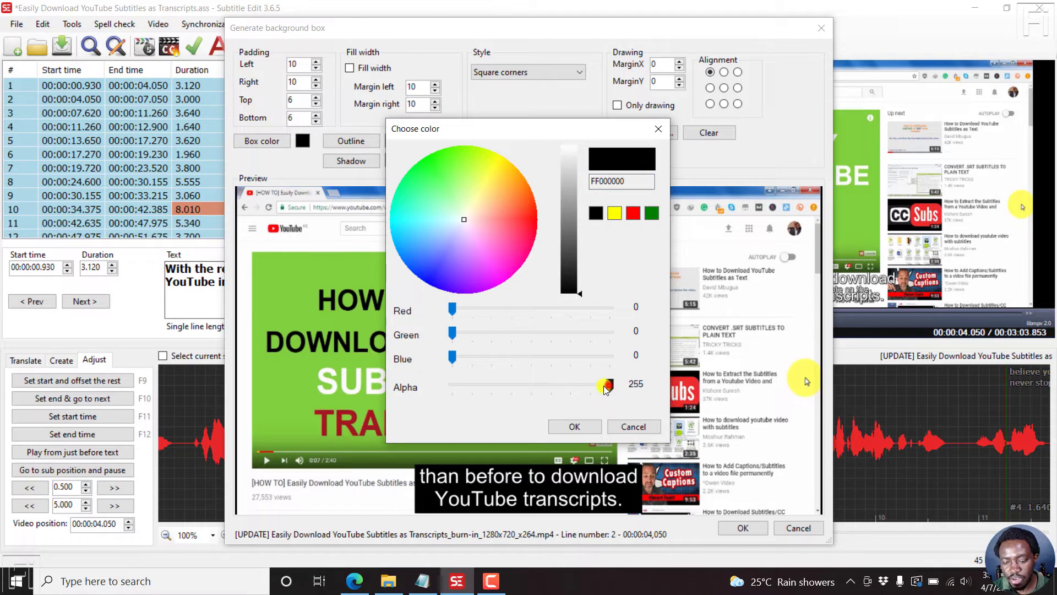
drag(606, 388, 396, 386)
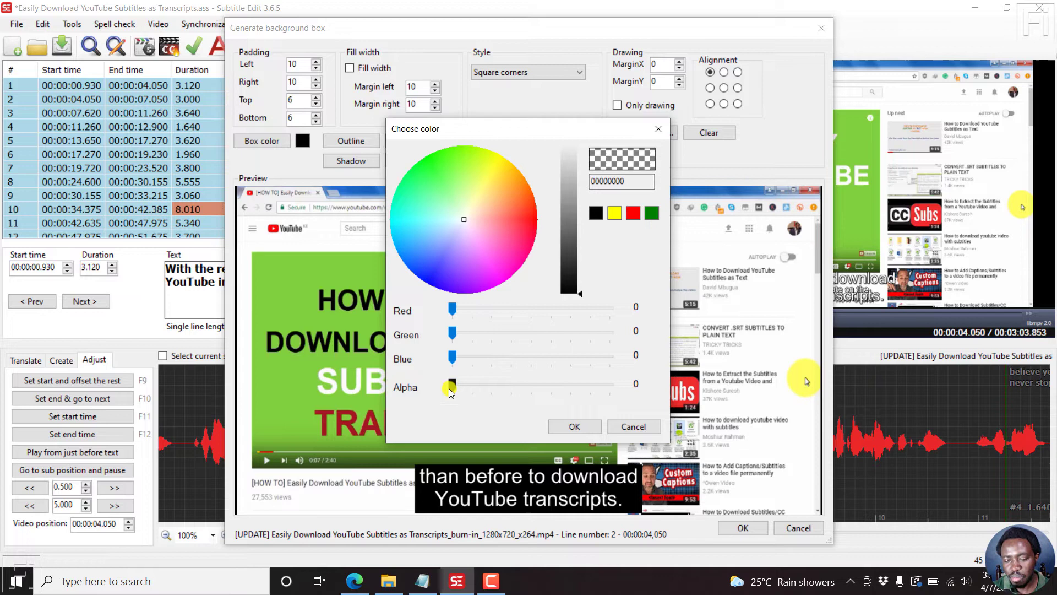
drag(452, 390, 633, 384)
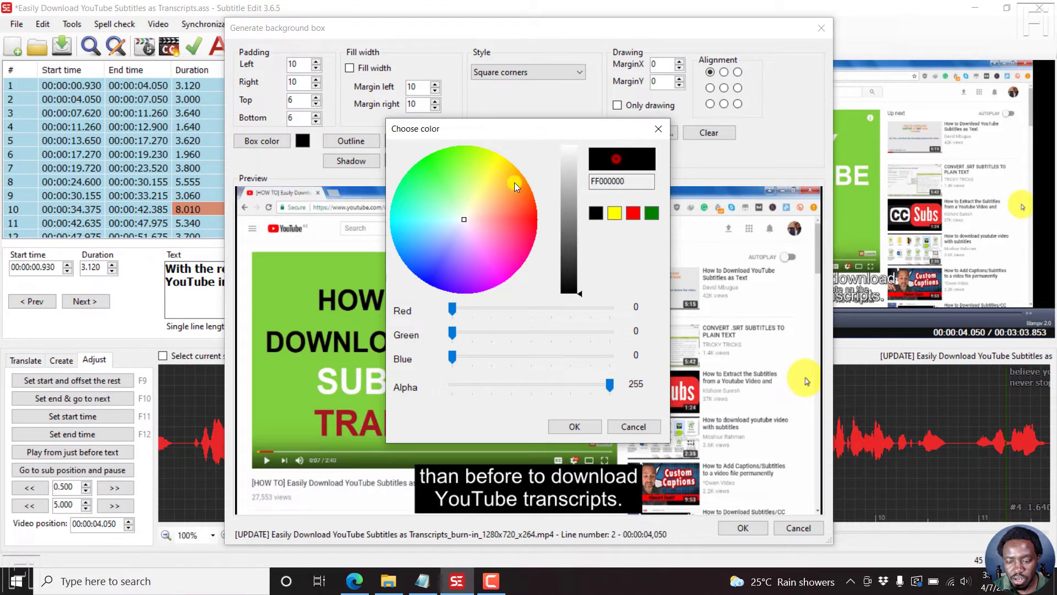
drag(567, 233, 572, 202)
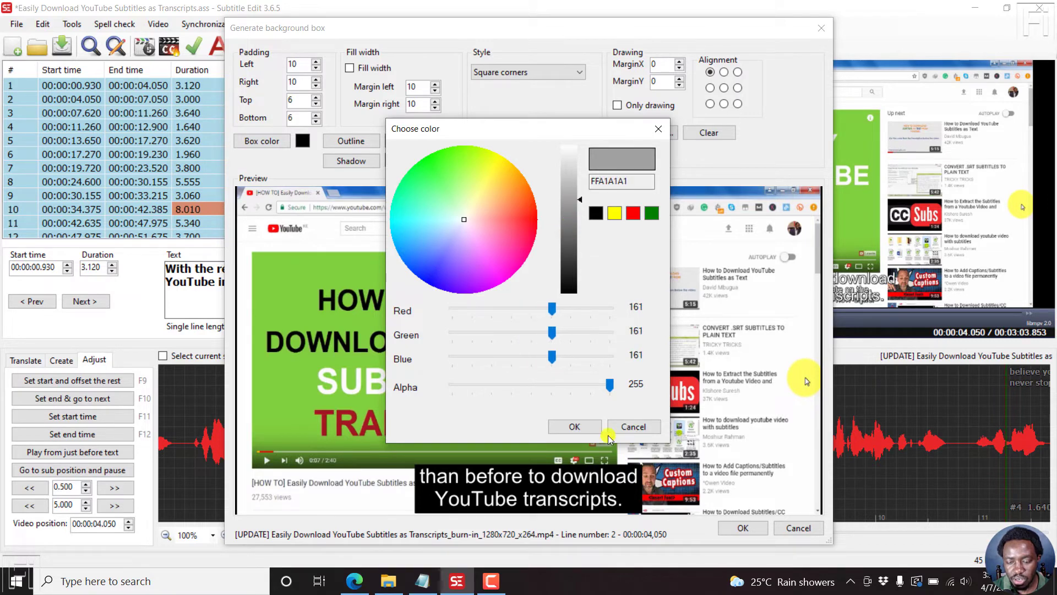
click(574, 427)
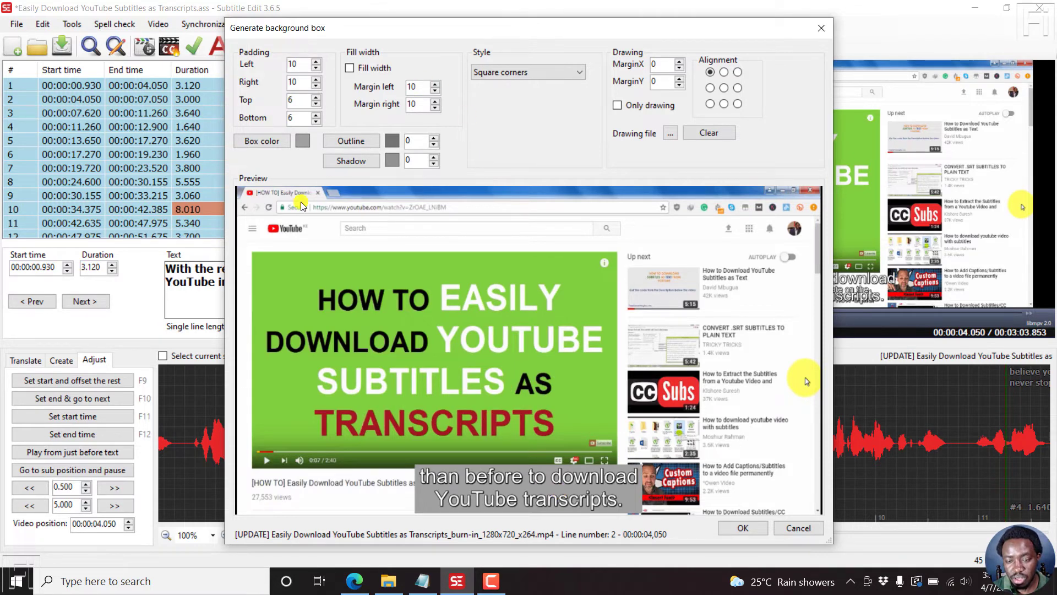
Make the box colour pure black, toggle Fill width on then off, and select the left padding.
click(302, 141)
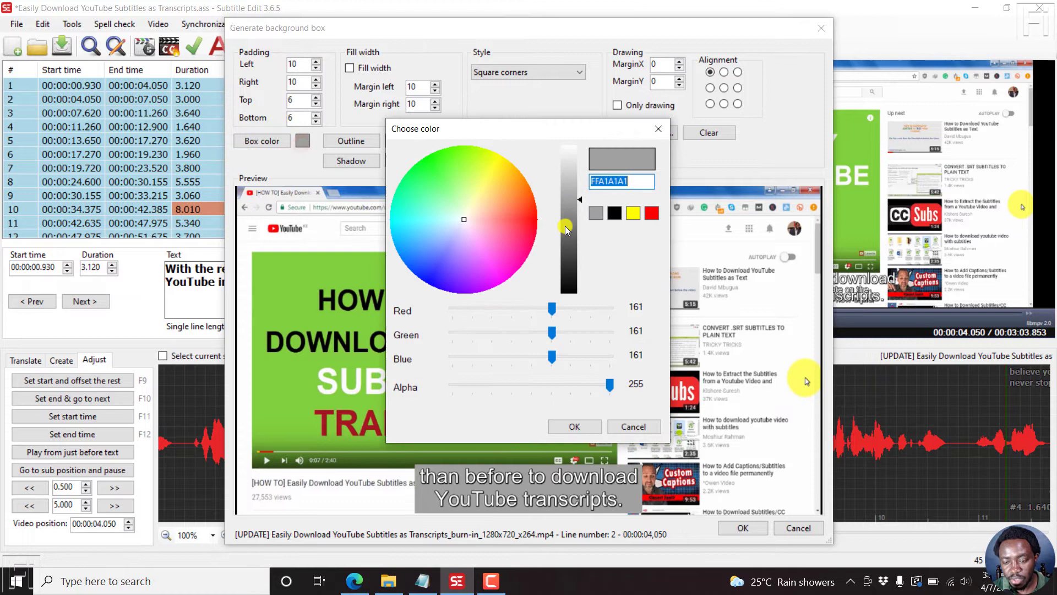
drag(581, 204, 572, 396)
click(572, 427)
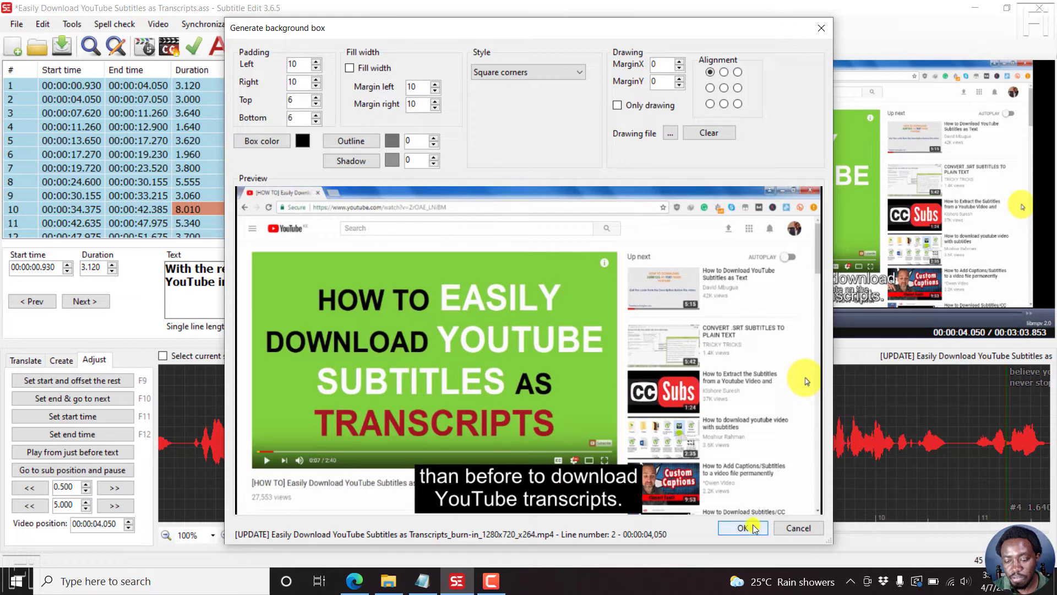
click(350, 69)
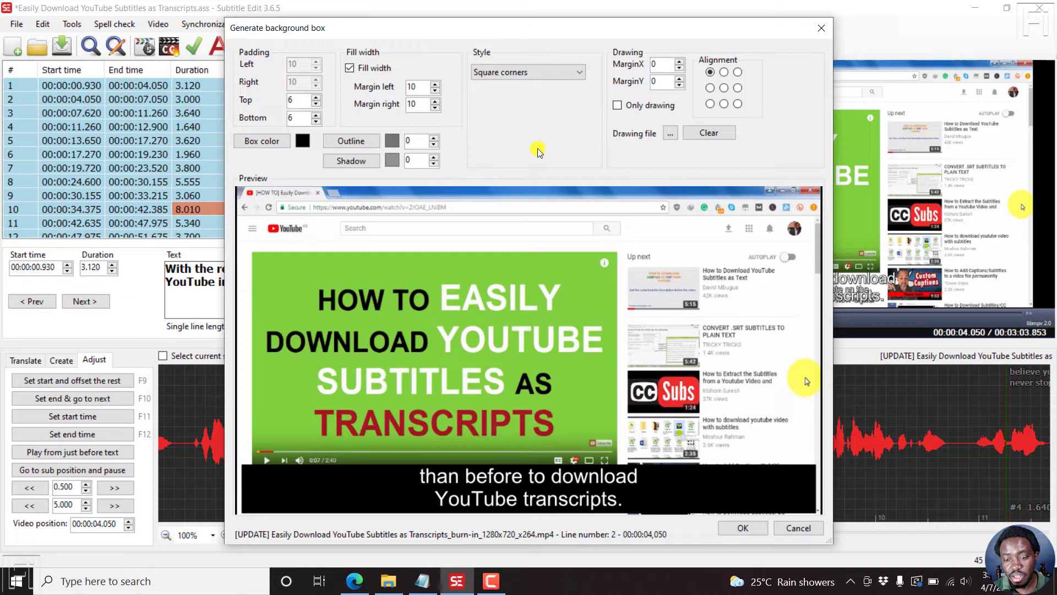
click(349, 68)
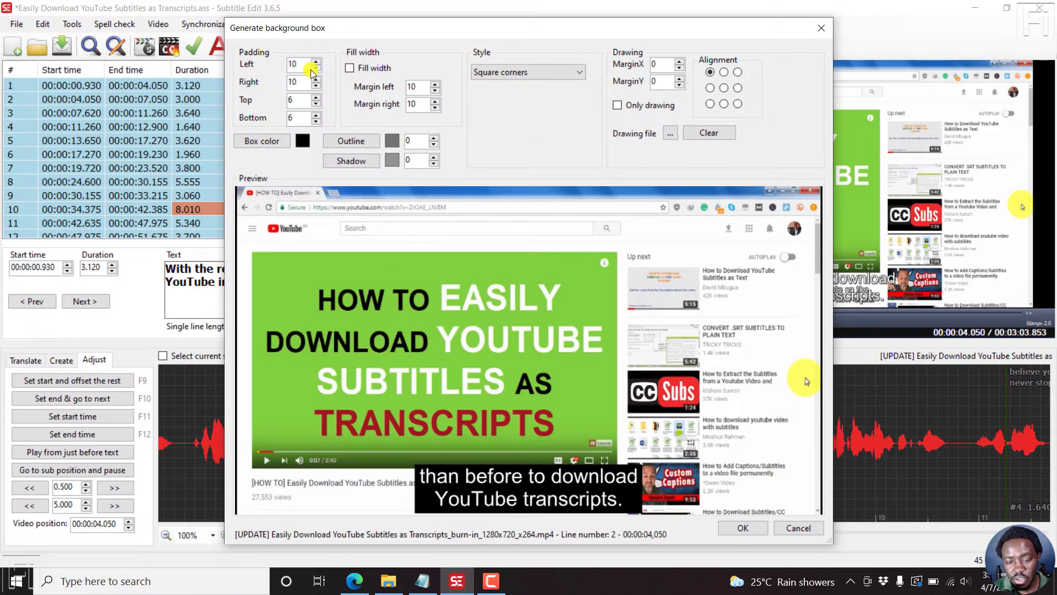
drag(303, 64, 274, 59)
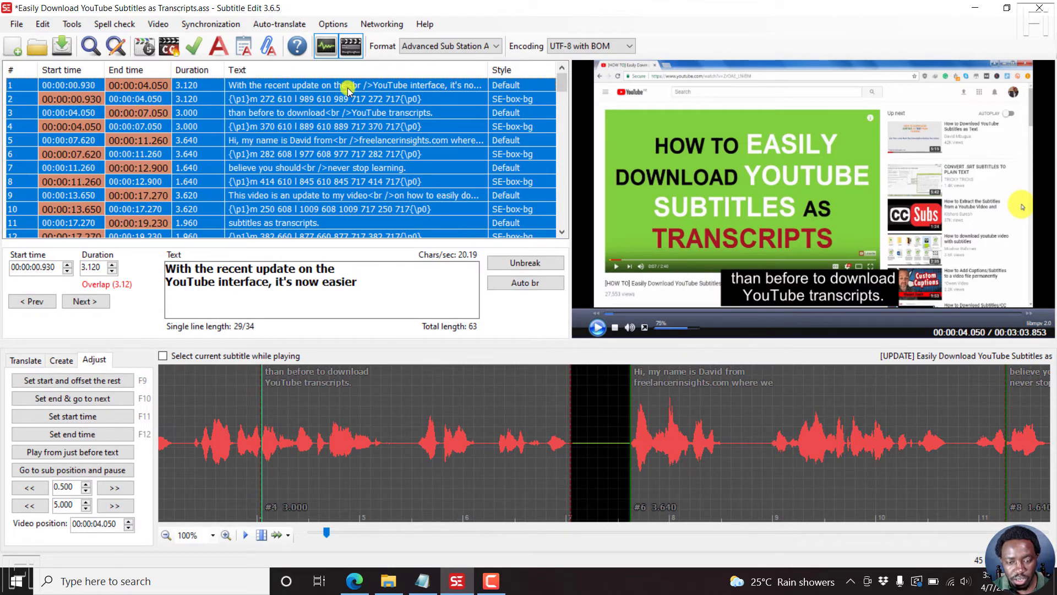
Generate background boxes for the selected lines with left padding 30 and right padding 70.
right_click(311, 96)
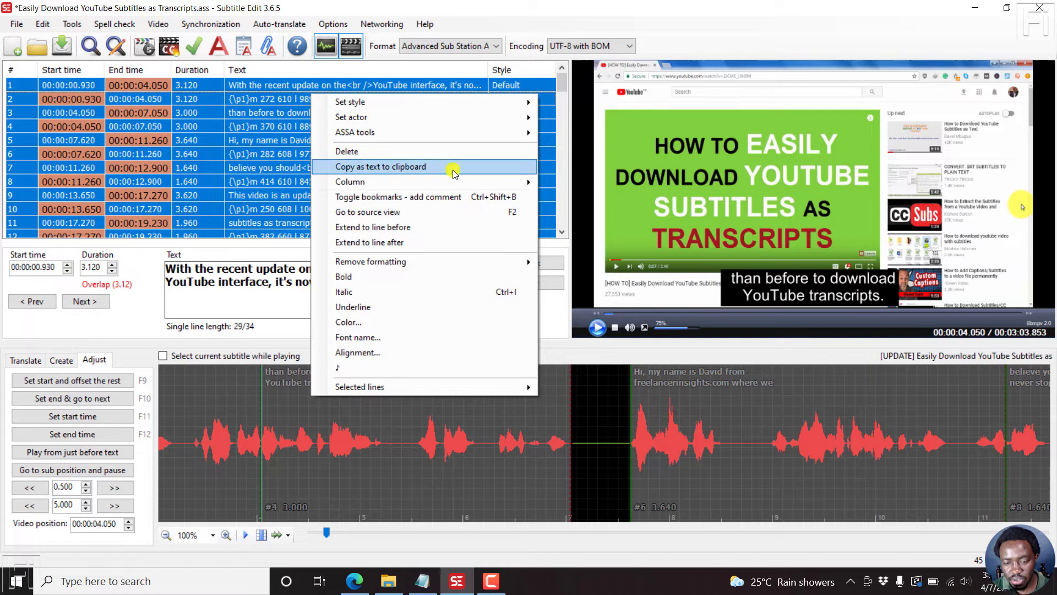
mouse_move(419, 132)
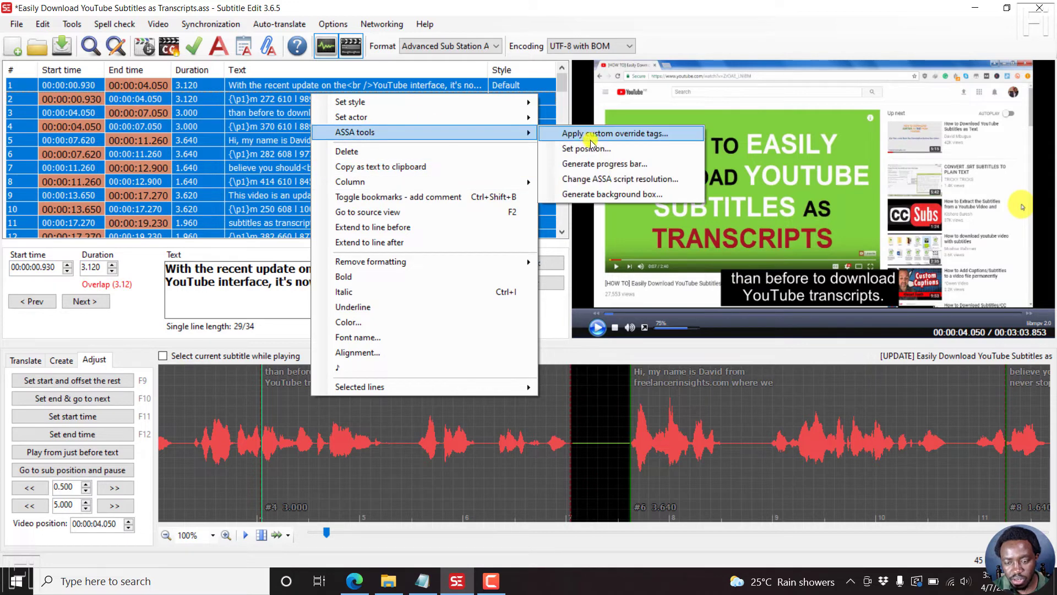
click(588, 194)
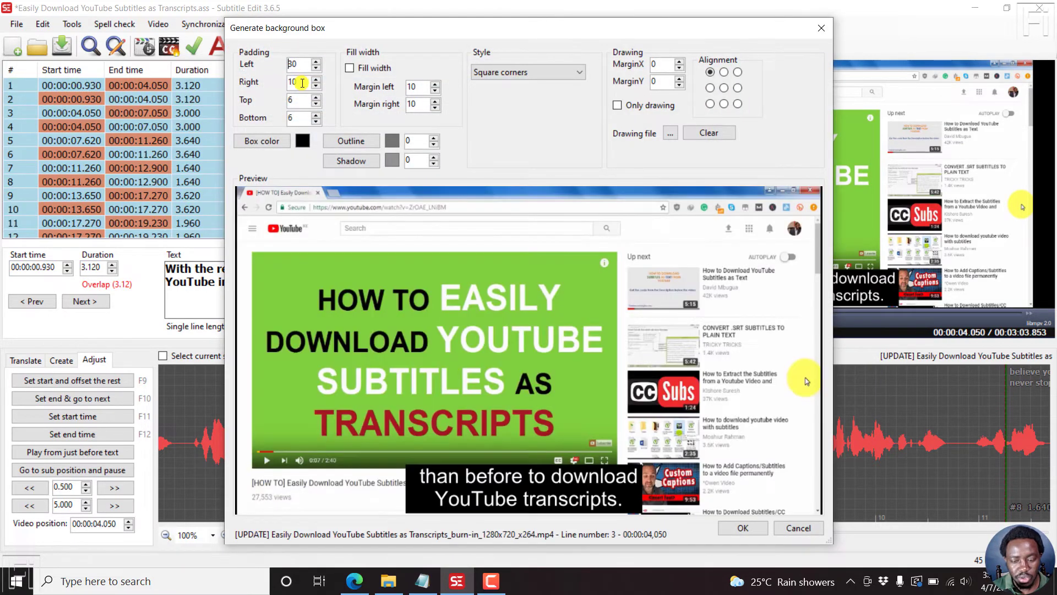
drag(302, 82, 258, 86)
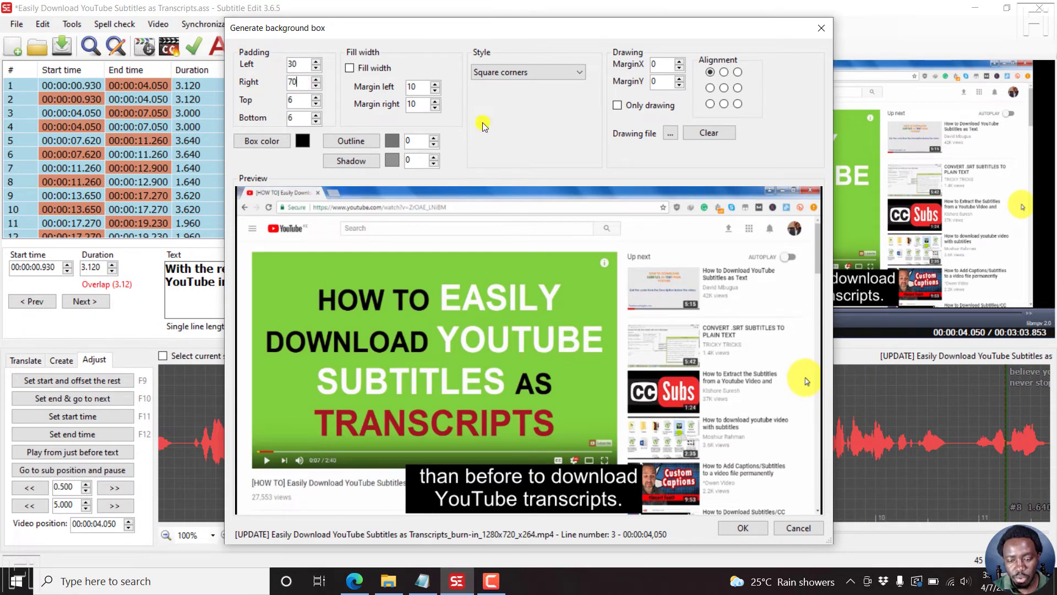
click(738, 527)
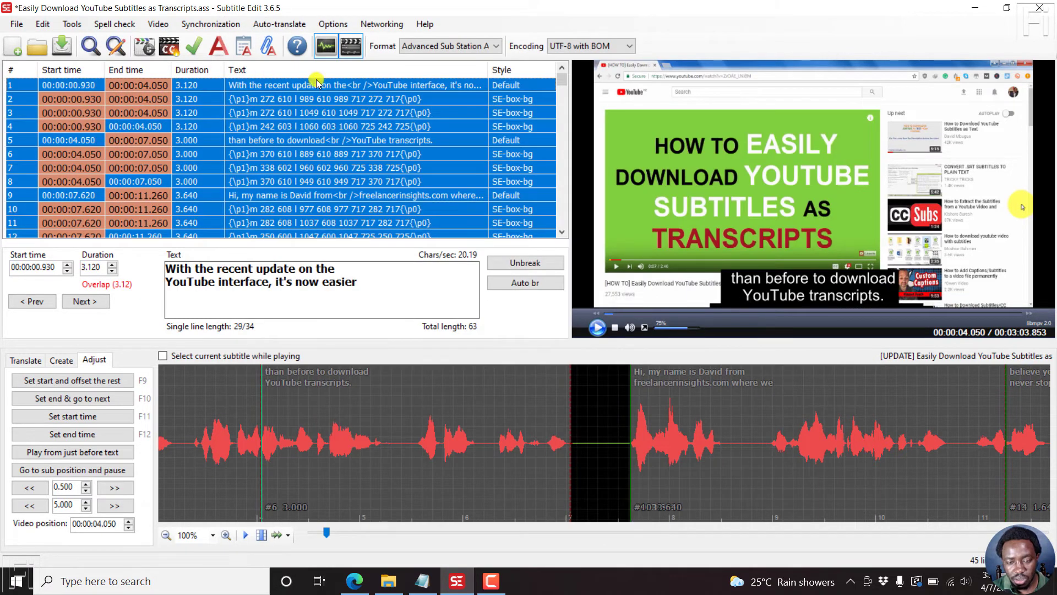
click(315, 86)
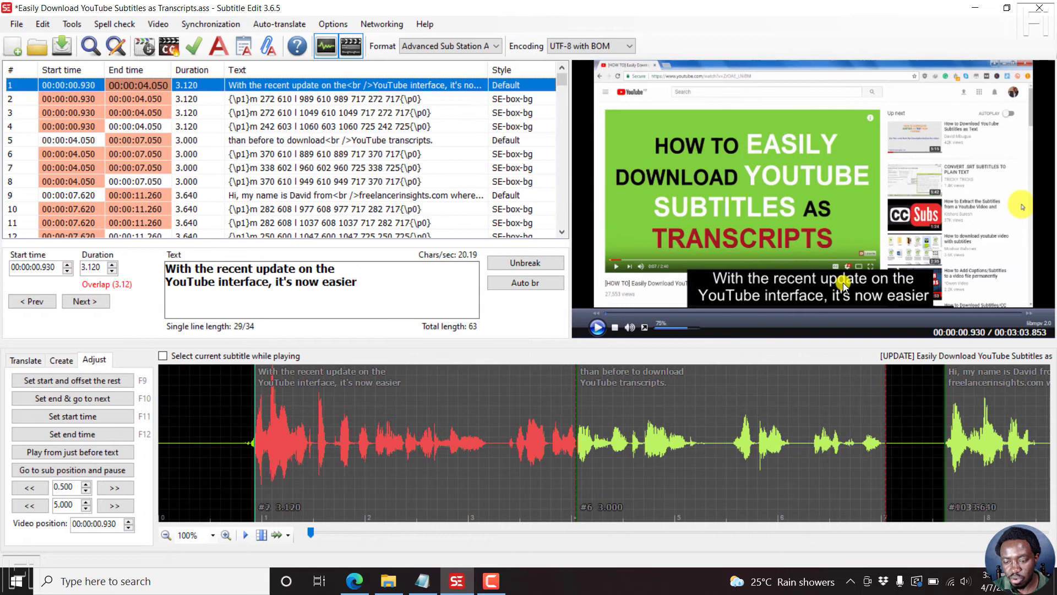
click(317, 142)
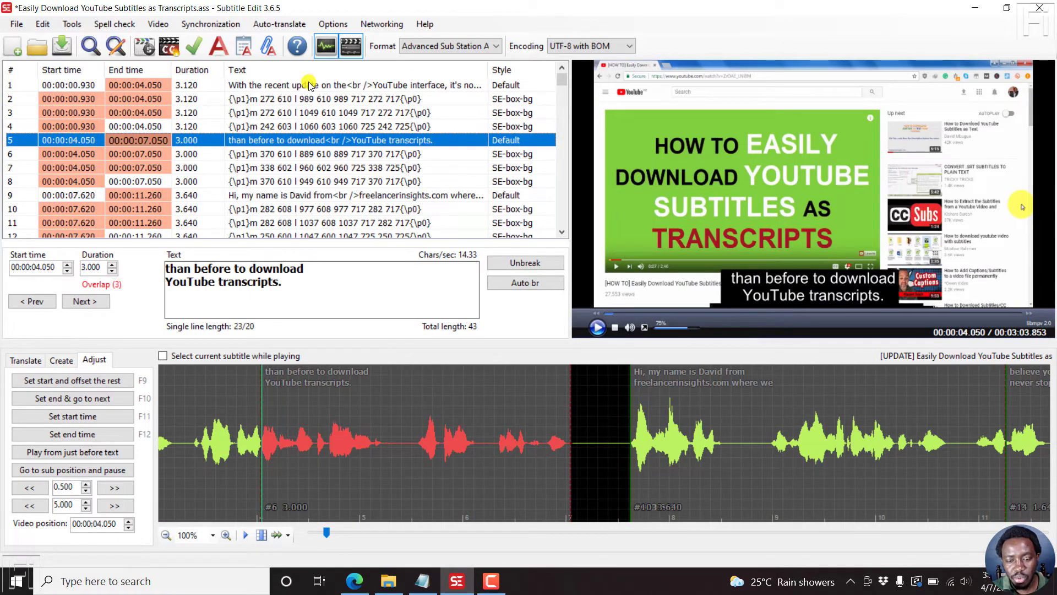
click(339, 112)
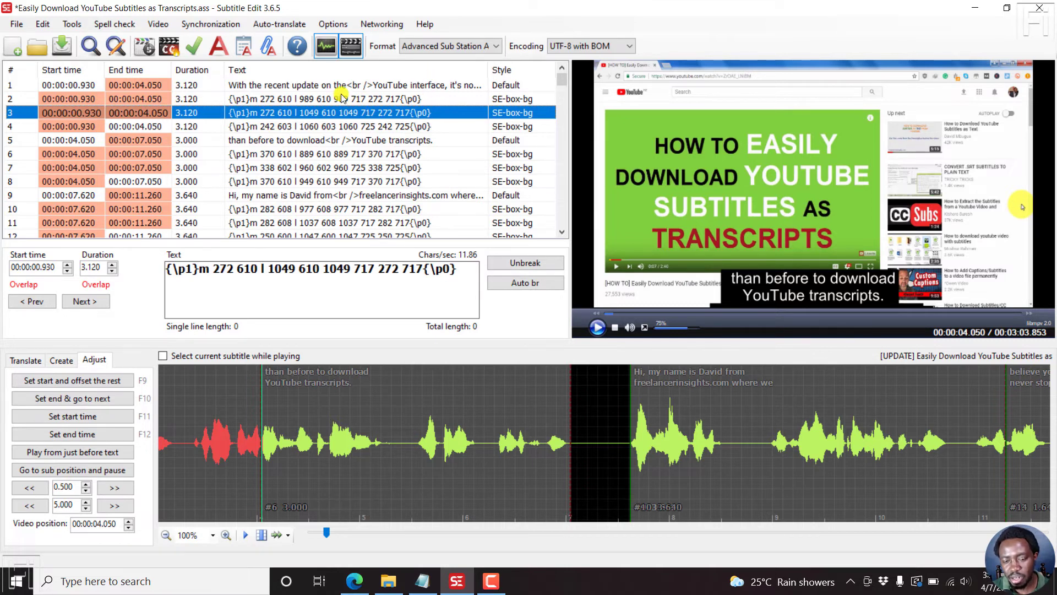
click(319, 101)
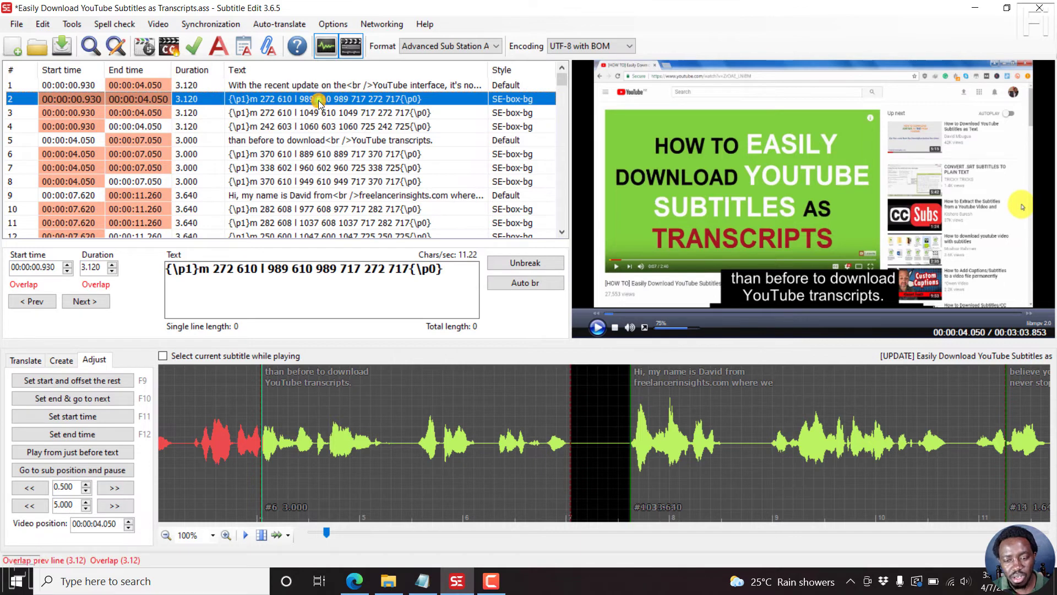
key(ctrl+a)
right_click(319, 103)
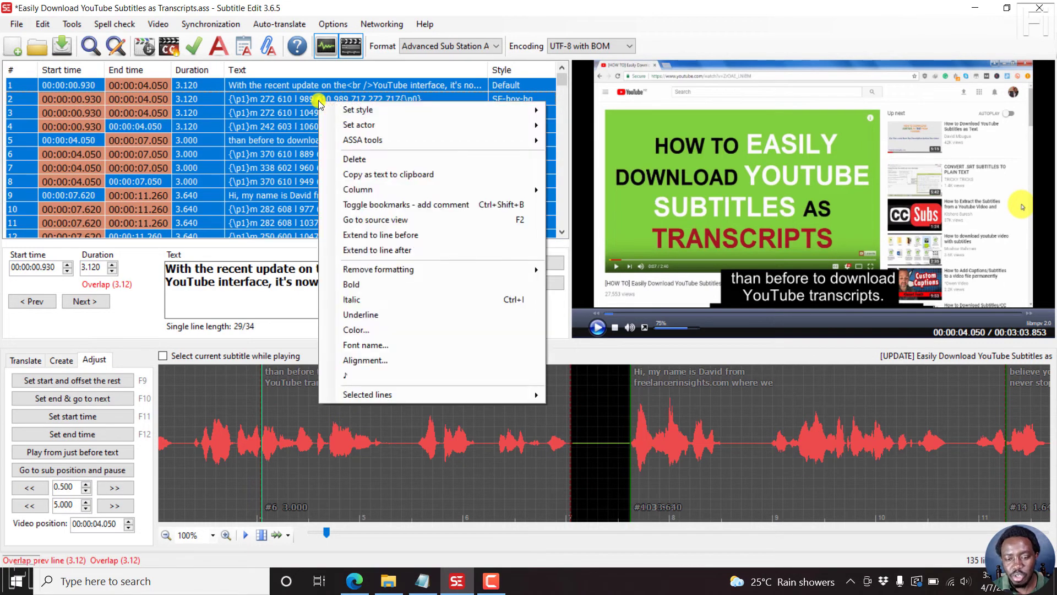
mouse_move(416, 148)
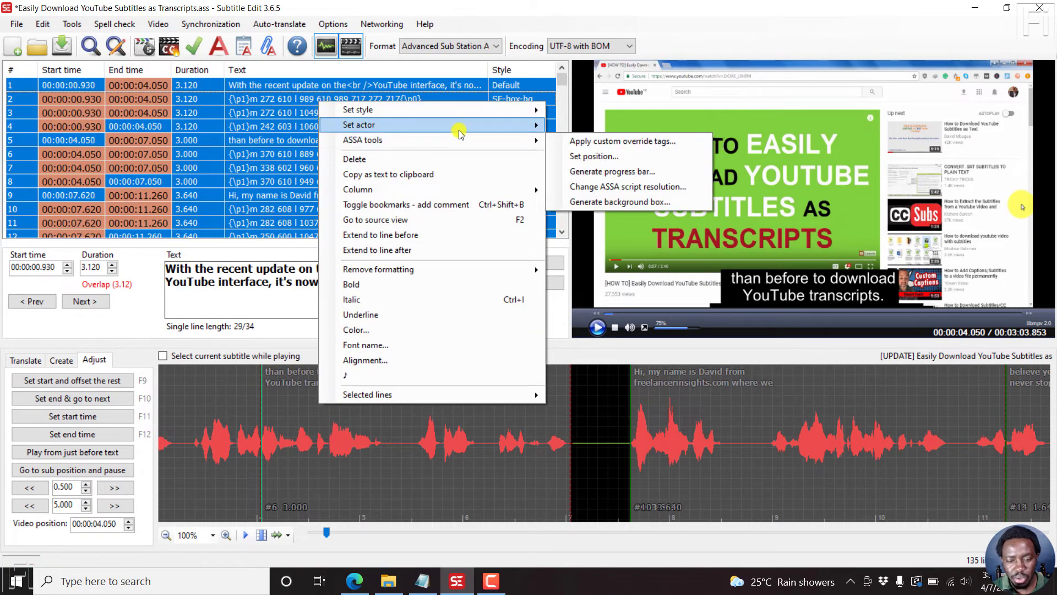
mouse_move(468, 131)
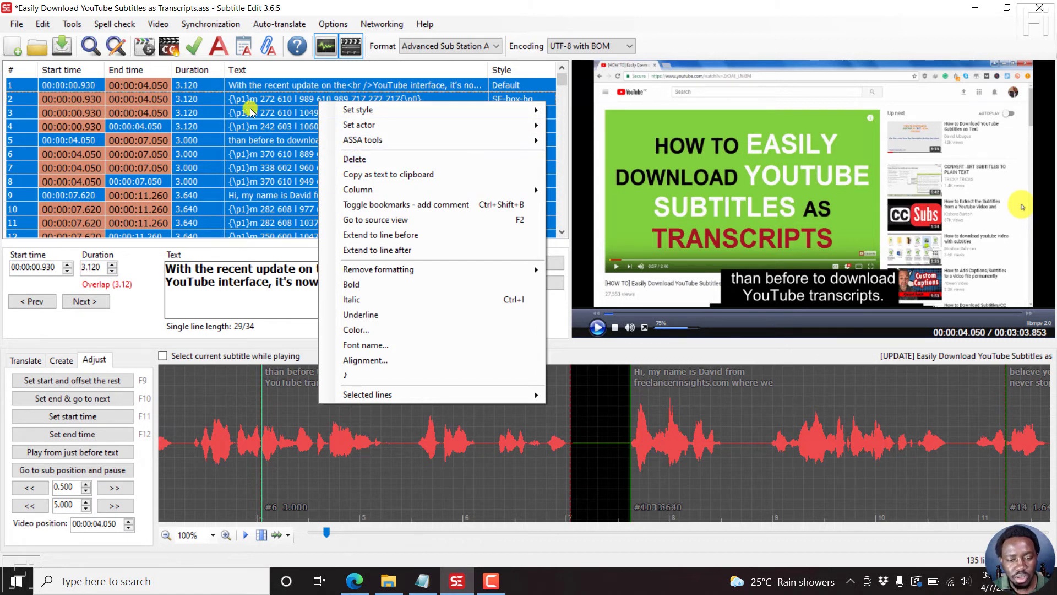
click(274, 102)
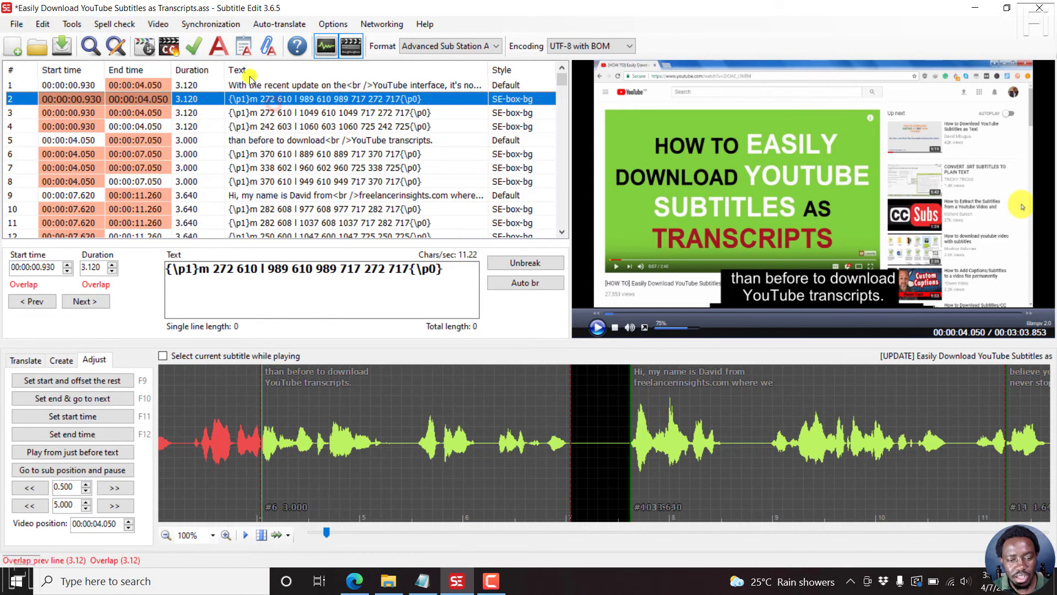
Roll back from the undo history to the 'Before: Set background box' state.
click(75, 26)
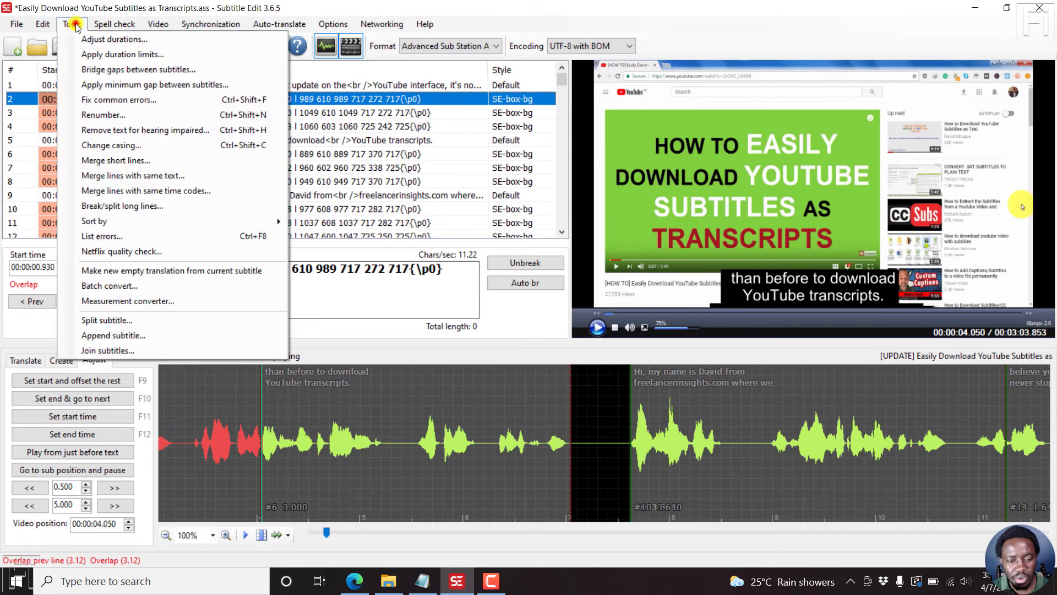
mouse_move(41, 25)
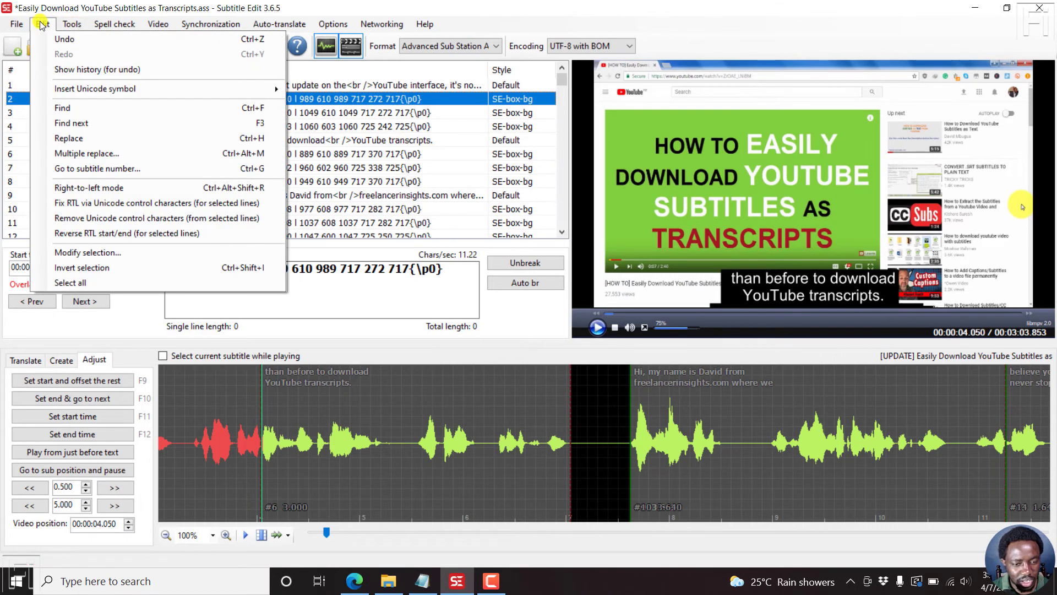
click(77, 70)
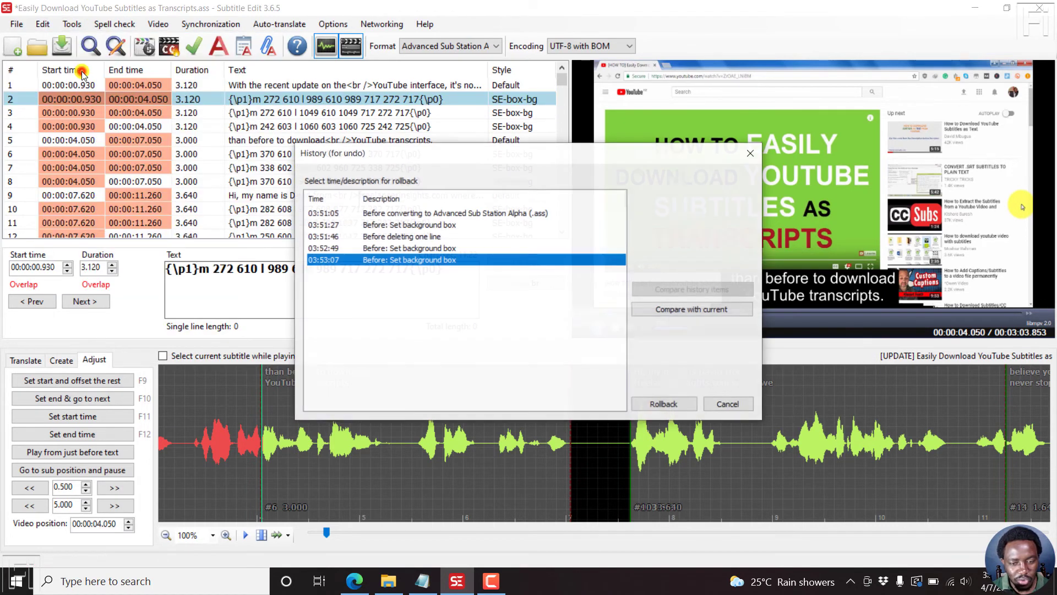
click(394, 226)
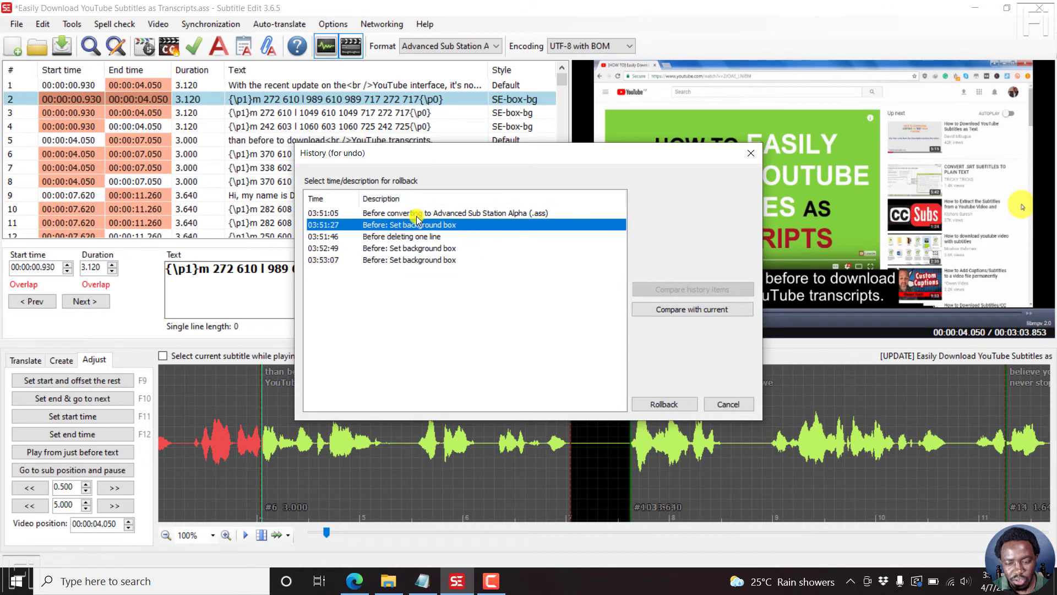
click(417, 215)
click(669, 406)
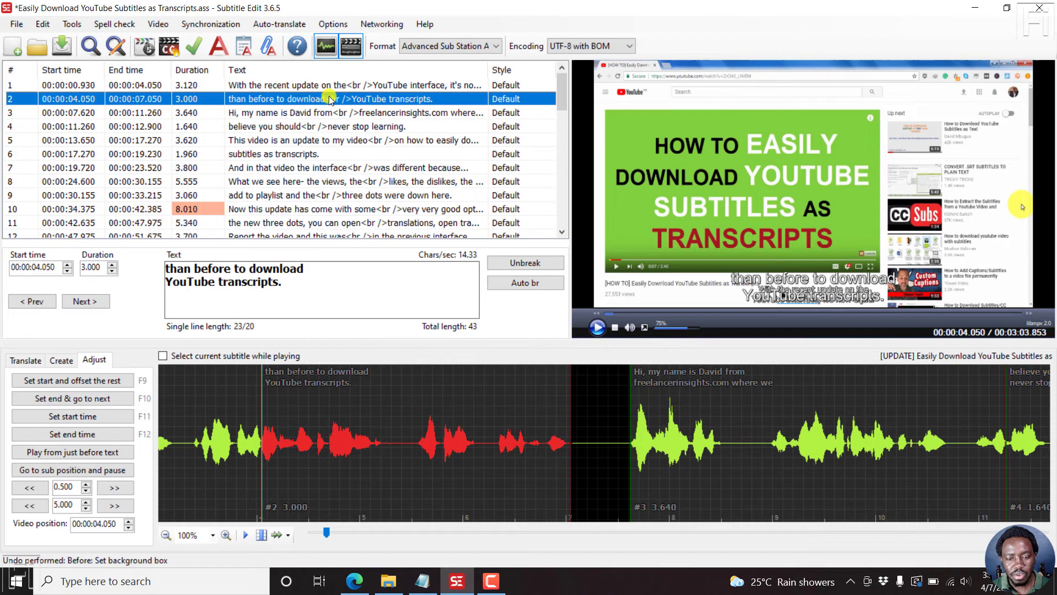
Generate Fill width background boxes for all subtitles with padding of 10.
click(318, 85)
key(ctrl+a)
right_click(301, 87)
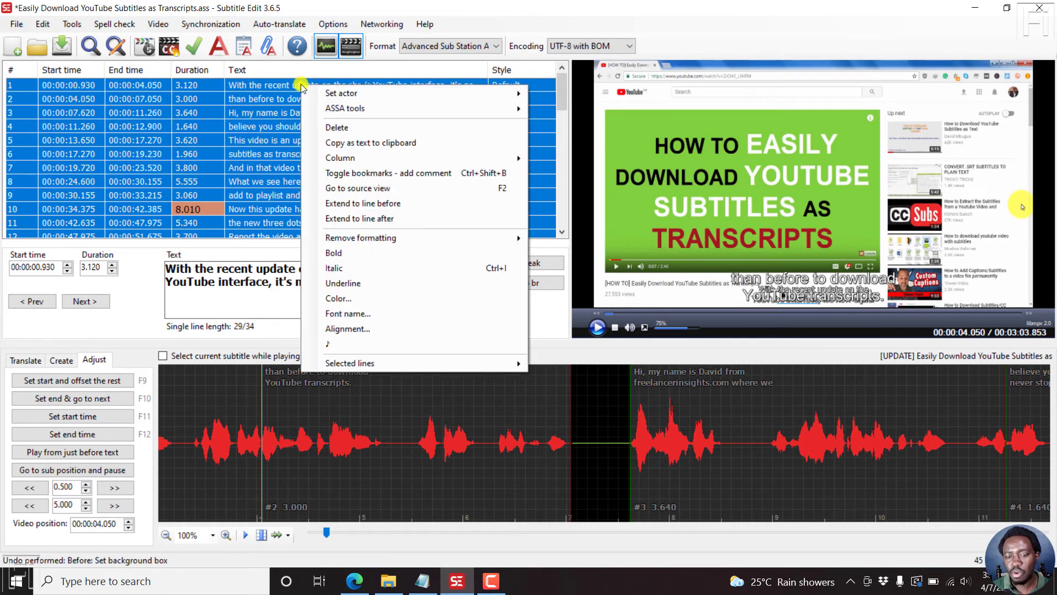
mouse_move(370, 108)
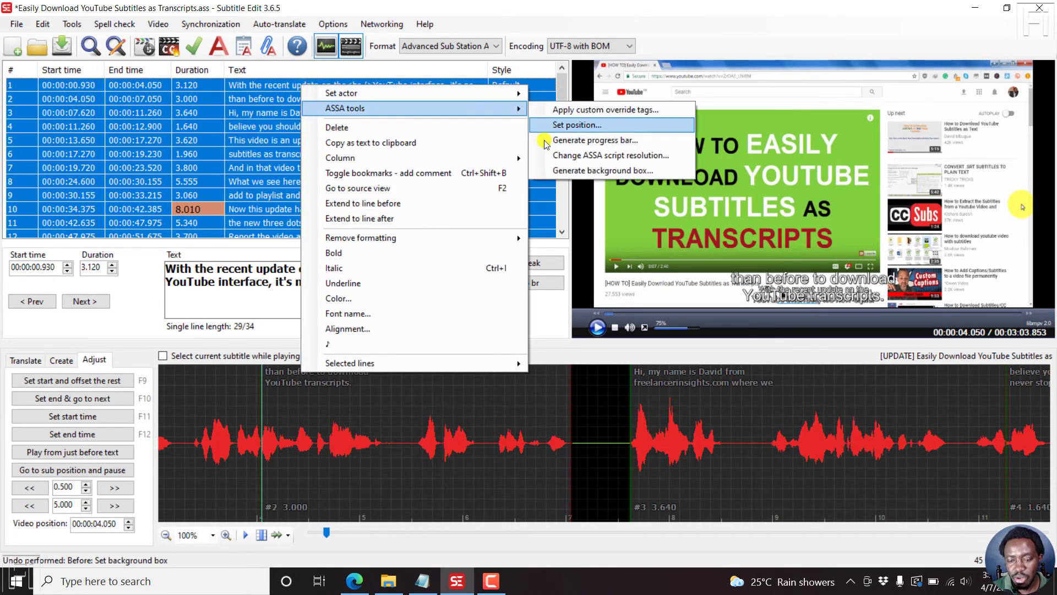
click(584, 173)
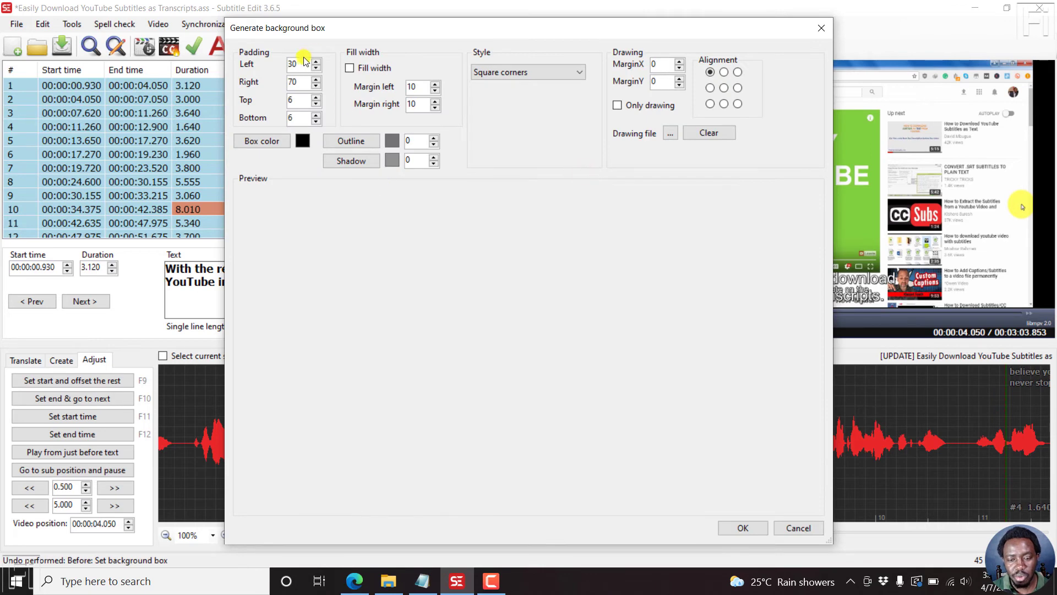
drag(302, 62, 280, 57)
text(1)
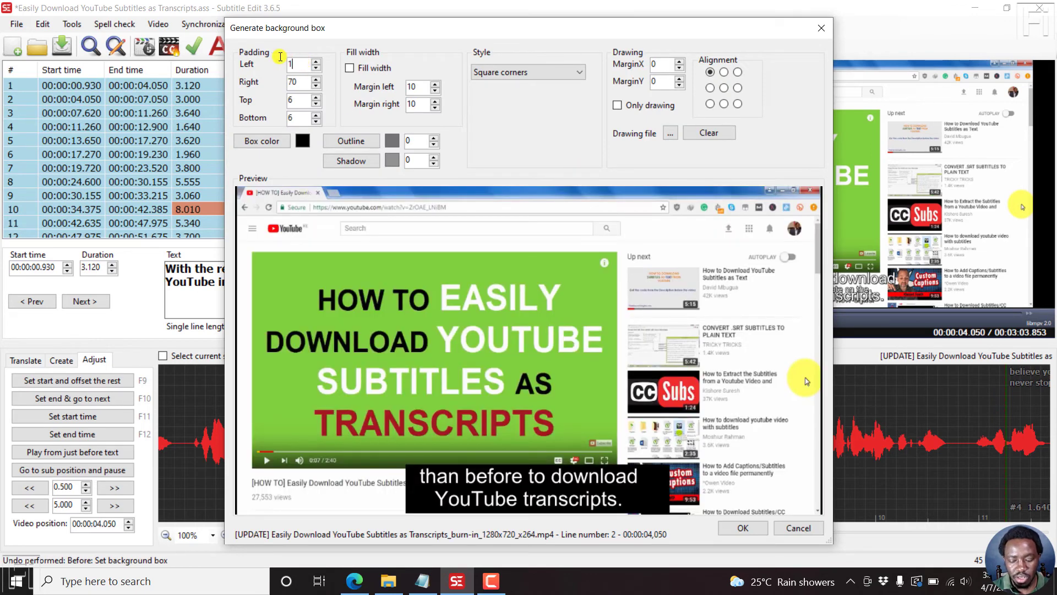
text(0)
scroll(306, 81, down, 1)
drag(303, 81, 277, 88)
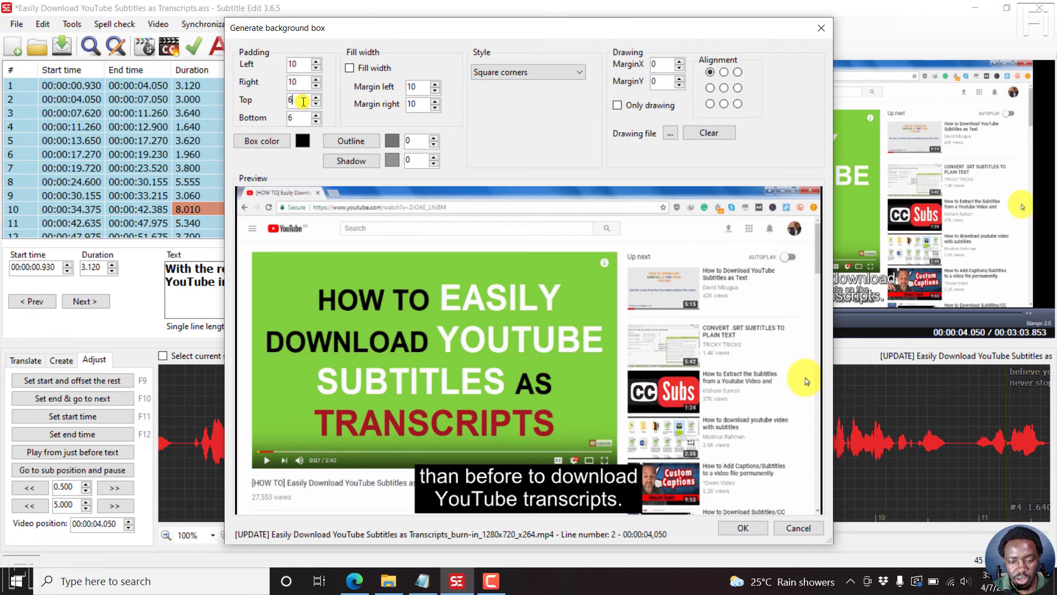
click(351, 68)
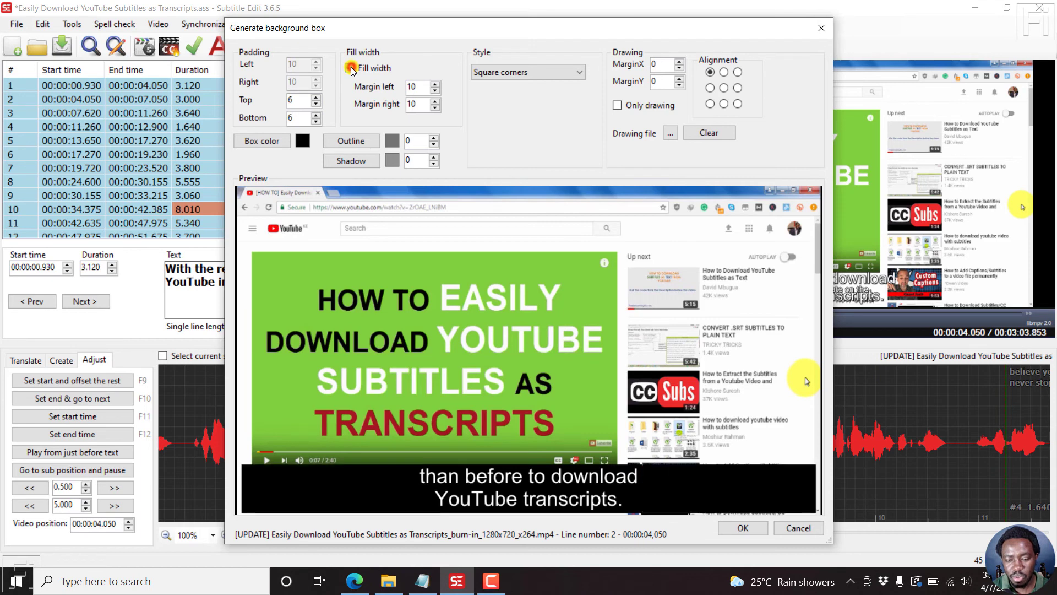
click(752, 529)
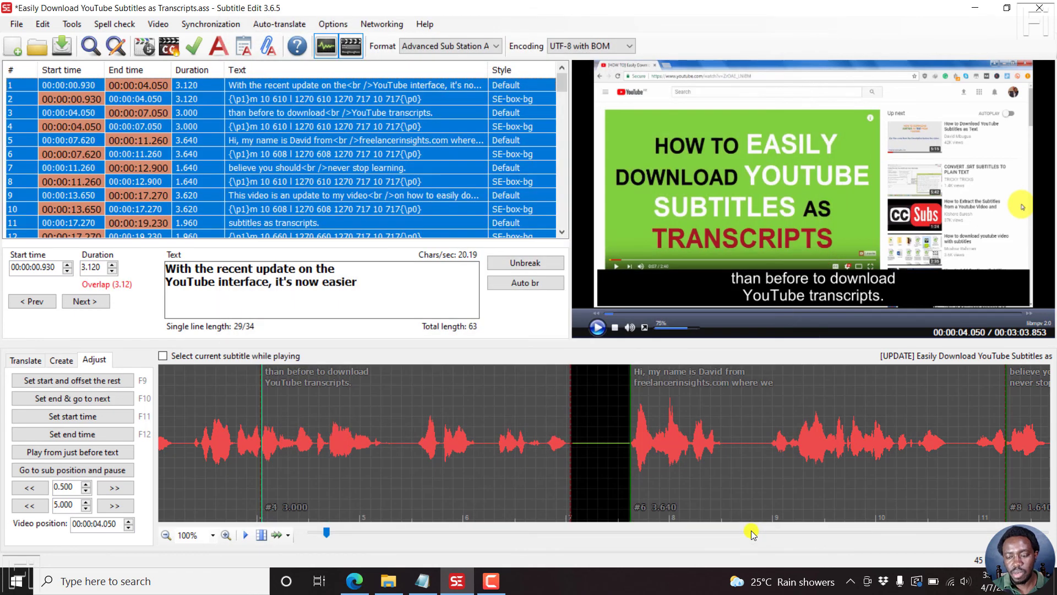
Select row 7, 'believe you should never stop learning.', to preview its full-width black band.
click(308, 168)
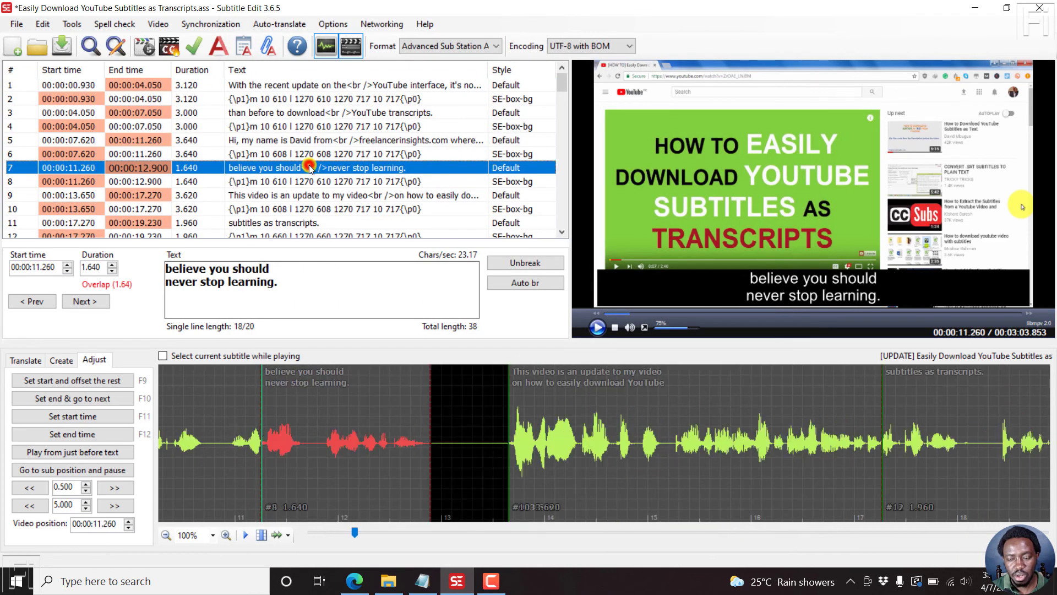